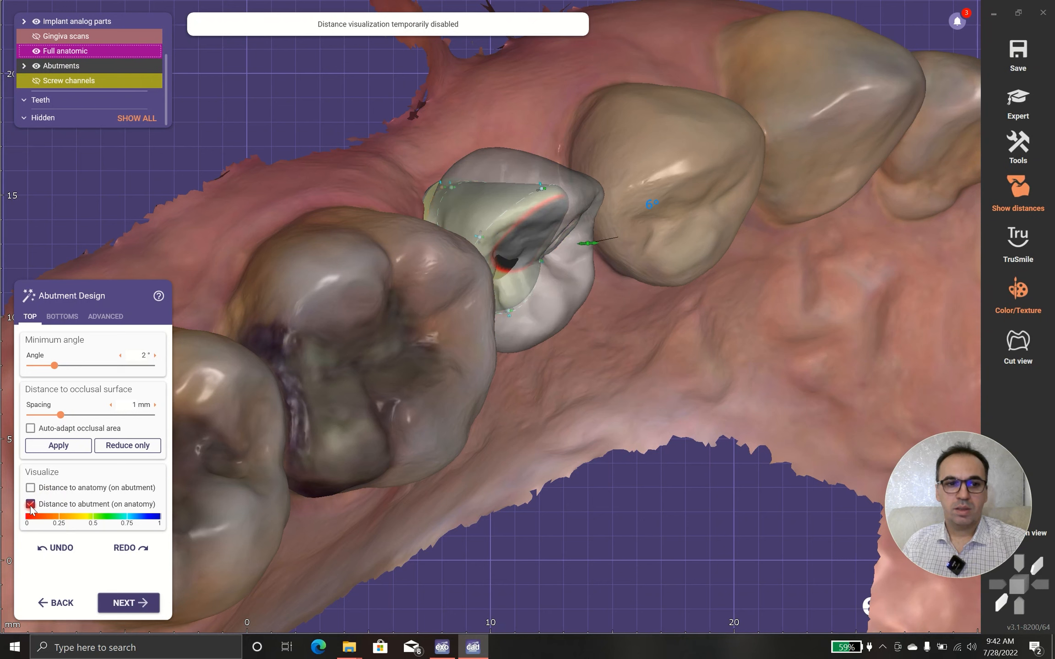
Open the abutment's bottom shape settings and hide the jaw scans and full anatomic crown, leaving the implant and abutment in view
{"action": "left_click", "coordinate": [72, 317]}
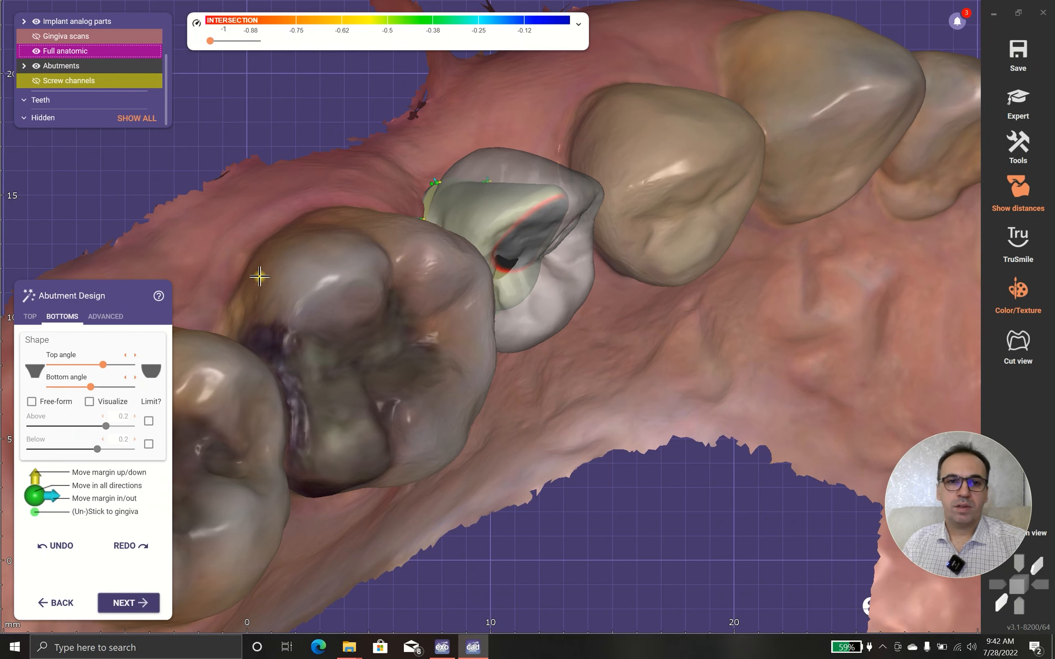
{"action": "right_click_drag", "start_coordinate": [366, 215], "coordinate": [366, 339]}
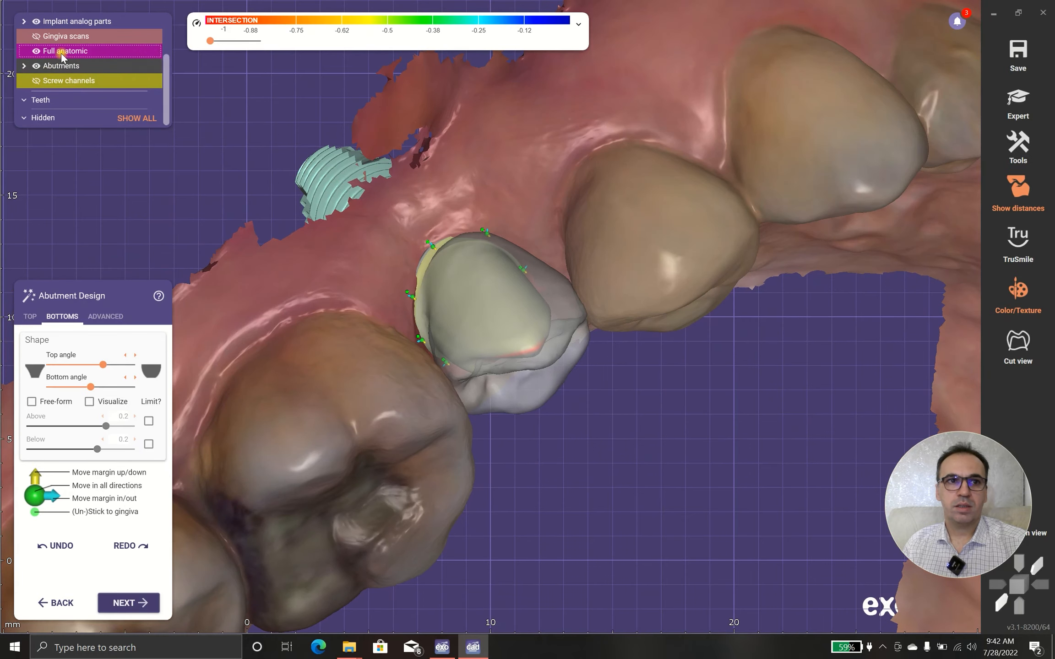
{"action": "left_click", "coordinate": [36, 35]}
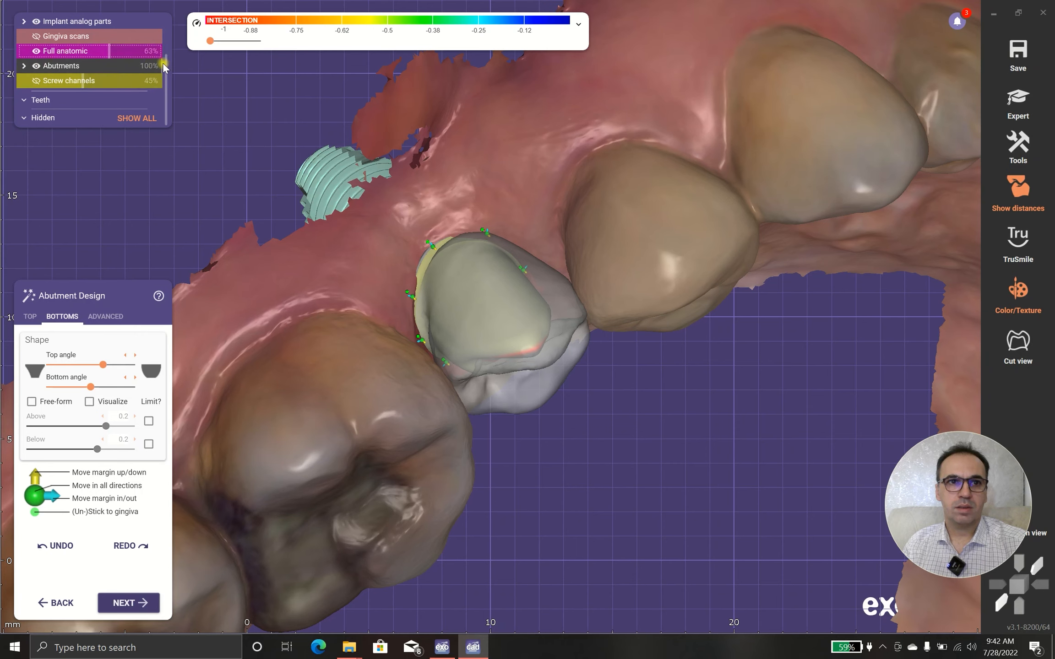
{"action": "scroll", "coordinate": [115, 69], "scroll_direction": "up", "scroll_amount": 3}
{"action": "left_click", "coordinate": [37, 51]}
{"action": "right_click_drag", "start_coordinate": [389, 345], "coordinate": [549, 337]}
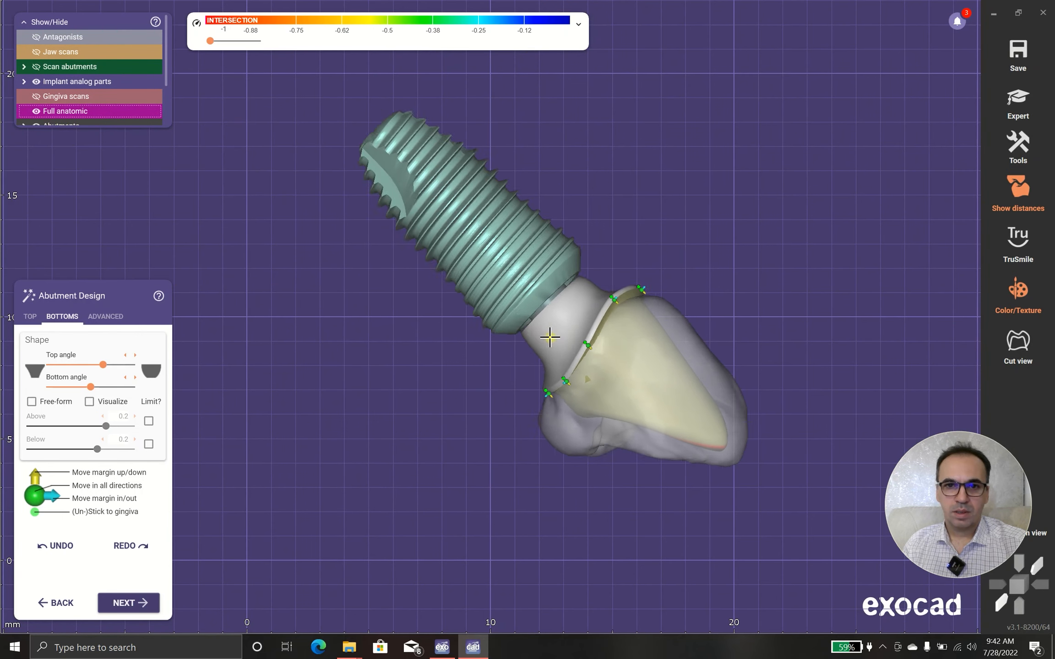
{"action": "scroll", "coordinate": [733, 298], "scroll_direction": "up", "scroll_amount": 5}
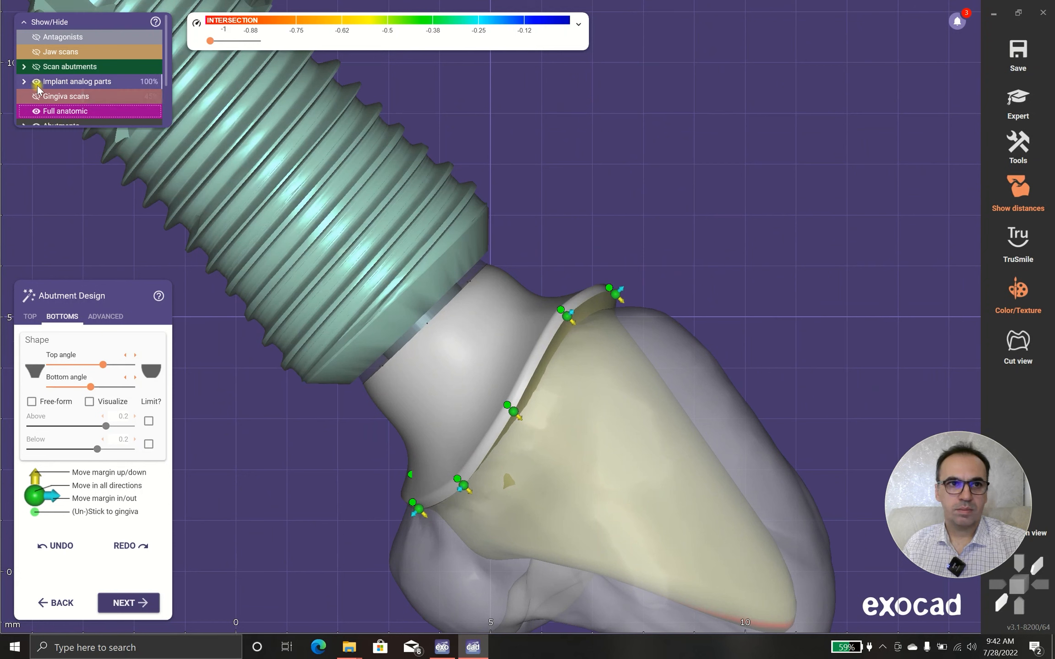
{"action": "left_click", "coordinate": [37, 96]}
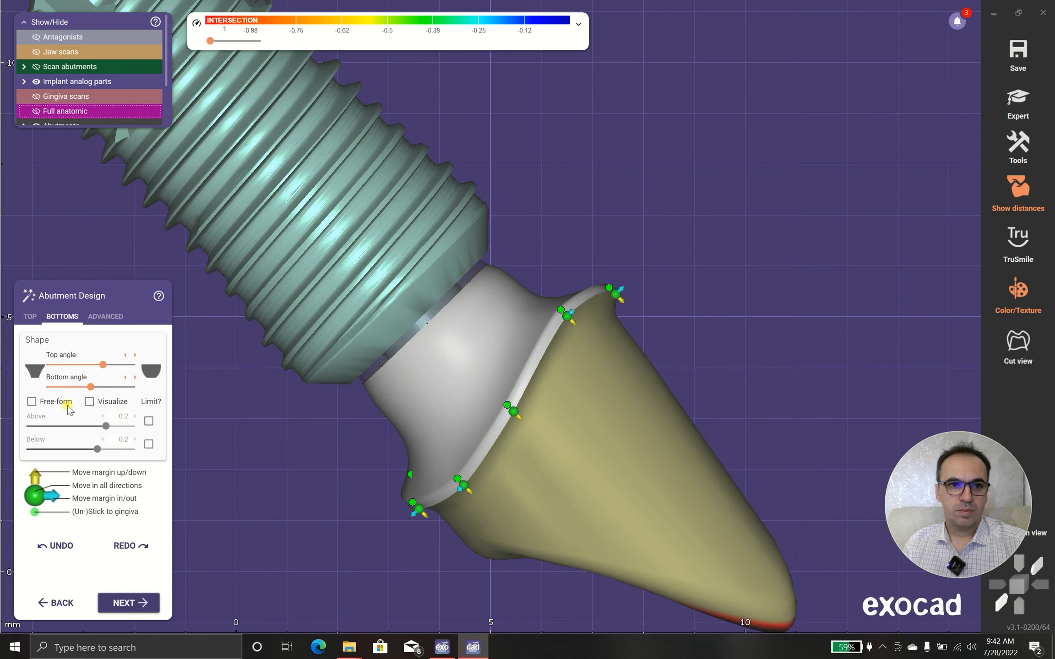
Raise the abutment's top angle slightly, lower its bottom angle almost to the minimum, and enable free-form editing of the emergence profile
{"action": "left_click_drag", "start_coordinate": [102, 368], "coordinate": [48, 390]}
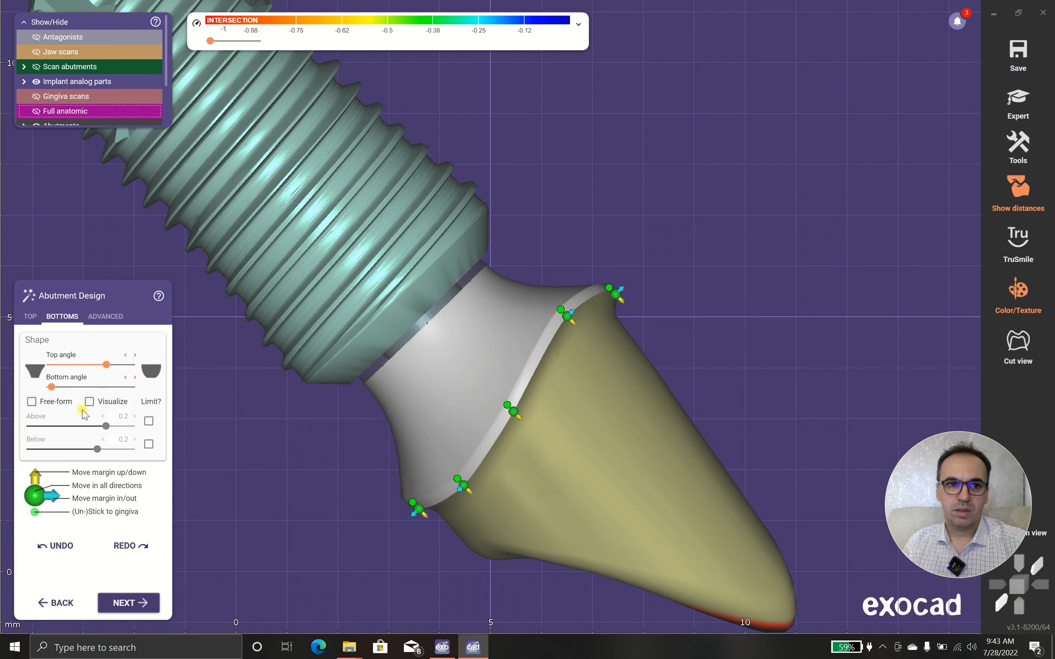
{"action": "left_click", "coordinate": [31, 402]}
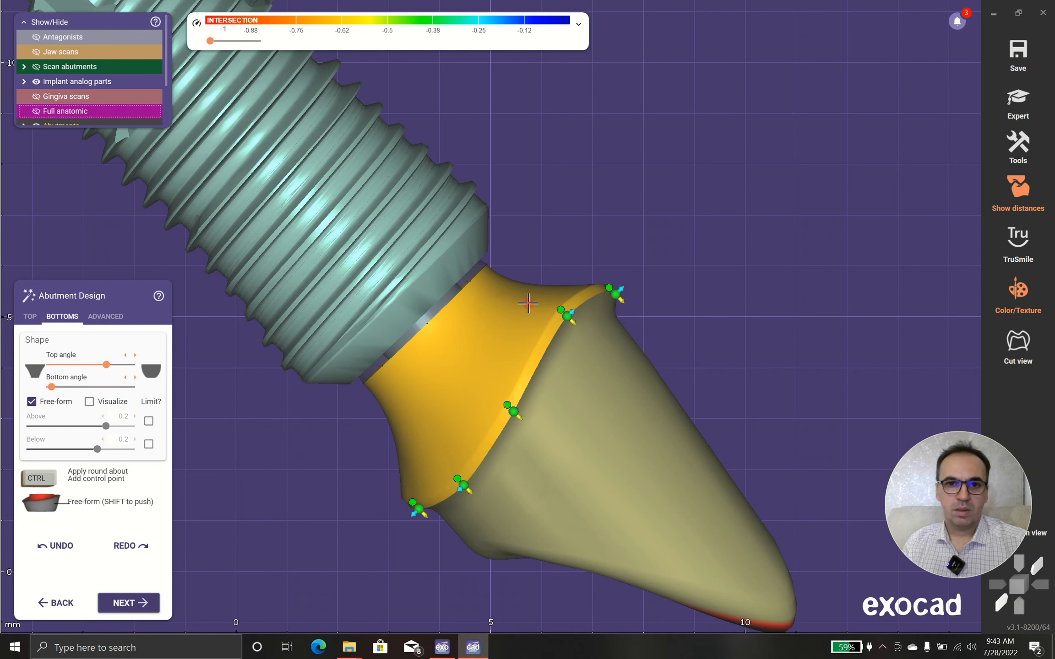
{"action": "mouse_move", "coordinate": [521, 301]}
{"action": "left_mouse_down"}
{"action": "mouse_move", "coordinate": [530, 285]}
{"action": "mouse_move", "coordinate": [512, 298]}
{"action": "mouse_move", "coordinate": [493, 282]}
{"action": "mouse_move", "coordinate": [531, 293]}
{"action": "mouse_move", "coordinate": [494, 282]}
{"action": "mouse_move", "coordinate": [554, 278]}
{"action": "mouse_move", "coordinate": [508, 311]}
{"action": "left_mouse_up"}
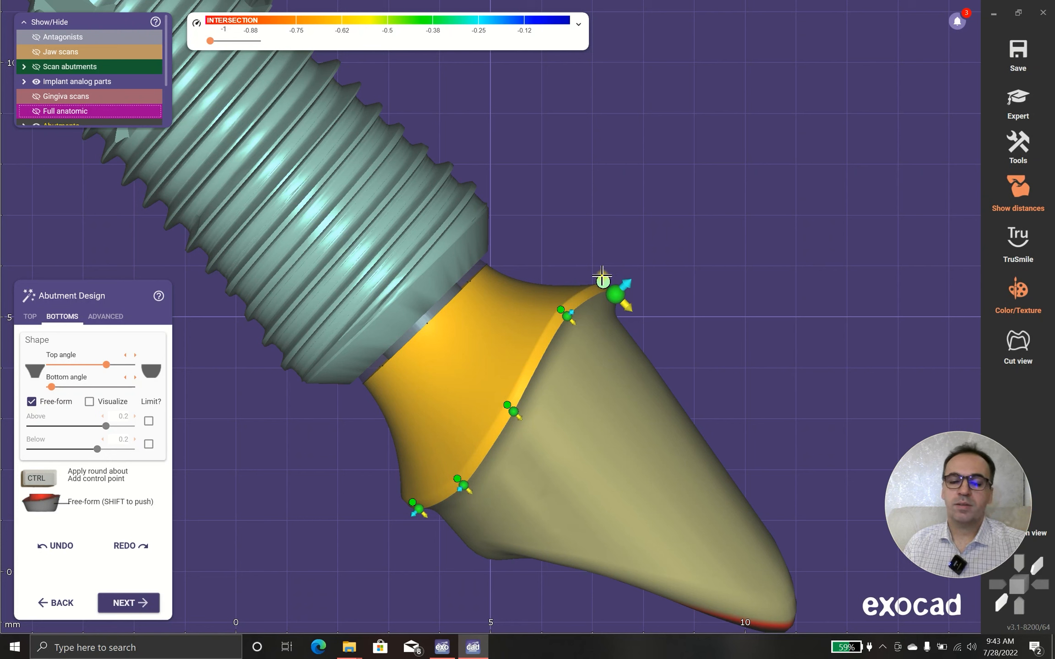
Turn on the distance visualization for the emergence profile and free-form it outward below the margin, applying the change round about
{"action": "left_click", "coordinate": [90, 402]}
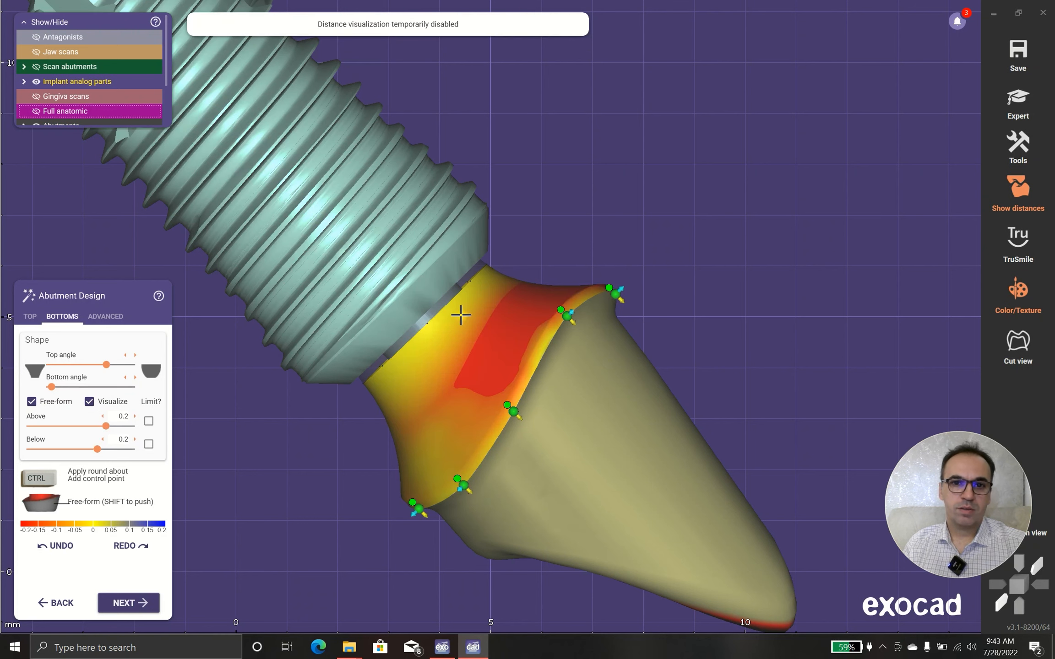
{"action": "left_click_drag", "start_coordinate": [530, 303], "coordinate": [532, 301]}
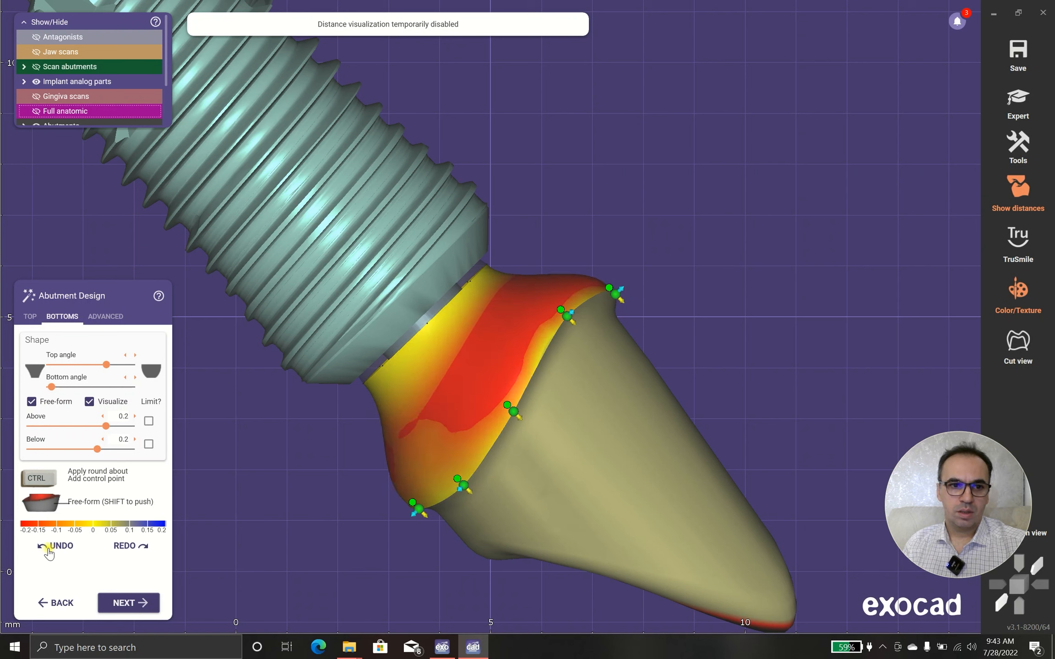
{"action": "mouse_move", "coordinate": [448, 403]}
{"action": "left_mouse_down", "text": "ctrl"}
{"action": "mouse_move", "coordinate": [455, 393]}
{"action": "mouse_move", "coordinate": [431, 365]}
{"action": "left_mouse_up", "text": "ctrl"}
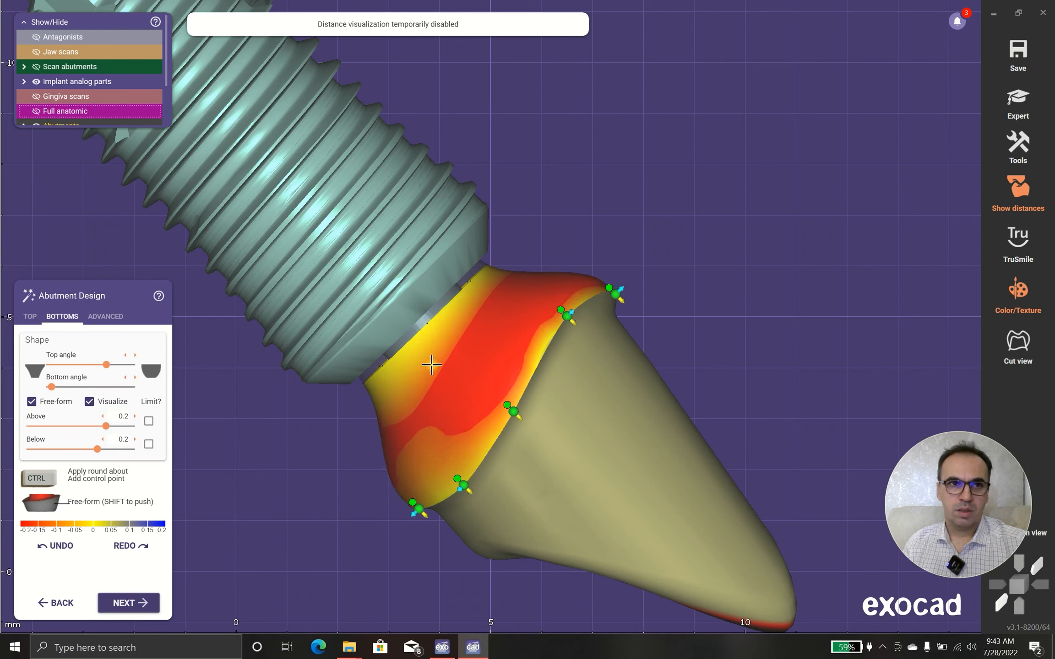
Show the gingiva scans semi-transparently together with the jaw scans around the abutment, and view the emergence profile from the implant side
{"action": "left_click", "coordinate": [79, 96]}
{"action": "left_click_drag", "start_coordinate": [80, 97], "coordinate": [131, 101]}
{"action": "left_click_drag", "start_coordinate": [76, 54], "coordinate": [165, 54]}
{"action": "right_click_drag", "start_coordinate": [492, 285], "coordinate": [494, 290]}
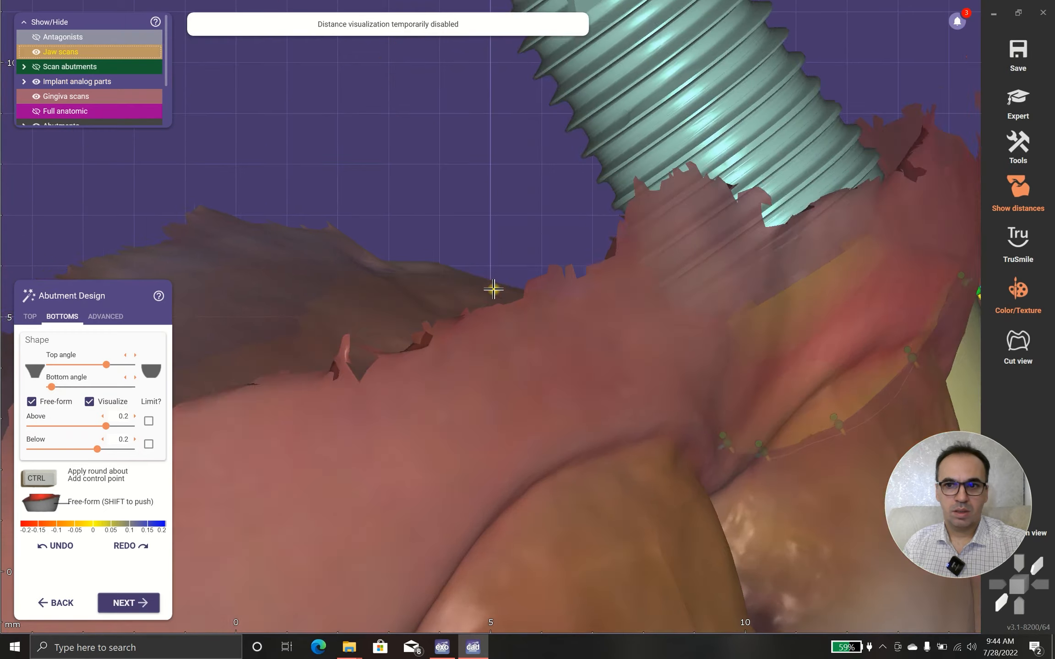
{"action": "middle_click_drag", "start_coordinate": [494, 289], "coordinate": [239, 227]}
{"action": "right_click_drag", "start_coordinate": [238, 227], "coordinate": [200, 169]}
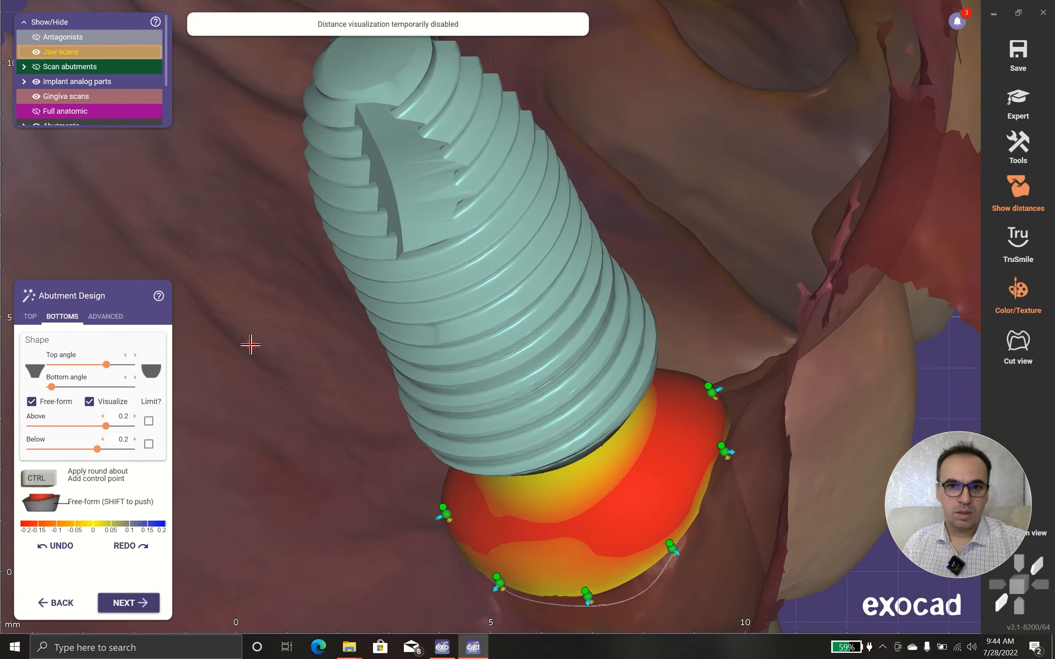
Free-form the underside of the abutment's emergence profile near the margin, pushing the surface inward to relieve the marked areas
{"action": "scroll", "coordinate": [702, 470], "scroll_direction": "up", "scroll_amount": 2}
{"action": "mouse_move", "coordinate": [686, 432]}
{"action": "left_mouse_down", "text": "shift"}
{"action": "mouse_move", "coordinate": [765, 347]}
{"action": "mouse_move", "coordinate": [760, 388]}
{"action": "mouse_move", "coordinate": [729, 394]}
{"action": "left_mouse_up", "text": "shift"}
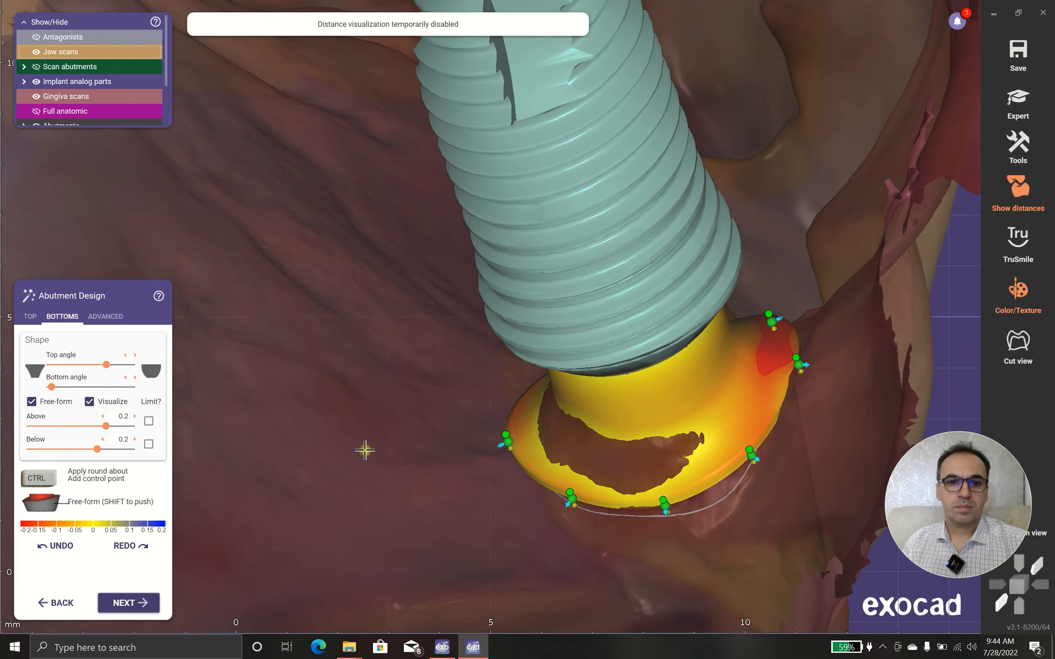
{"action": "mouse_move", "coordinate": [601, 443]}
{"action": "left_mouse_down"}
{"action": "mouse_move", "coordinate": [575, 452]}
{"action": "mouse_move", "coordinate": [699, 424]}
{"action": "mouse_move", "coordinate": [672, 428]}
{"action": "mouse_move", "coordinate": [699, 413]}
{"action": "left_mouse_up"}
{"action": "scroll", "coordinate": [707, 391], "scroll_direction": "down", "scroll_amount": 4}
{"action": "scroll", "coordinate": [714, 408], "scroll_direction": "up", "scroll_amount": 2}
{"action": "mouse_move", "coordinate": [706, 391]}
{"action": "right_mouse_down"}
{"action": "mouse_move", "coordinate": [713, 407]}
{"action": "mouse_move", "coordinate": [691, 398]}
{"action": "right_mouse_up"}
Hide the jaw scans and inspect the reshaped emergence profile from several sides
{"action": "left_click", "coordinate": [37, 52]}
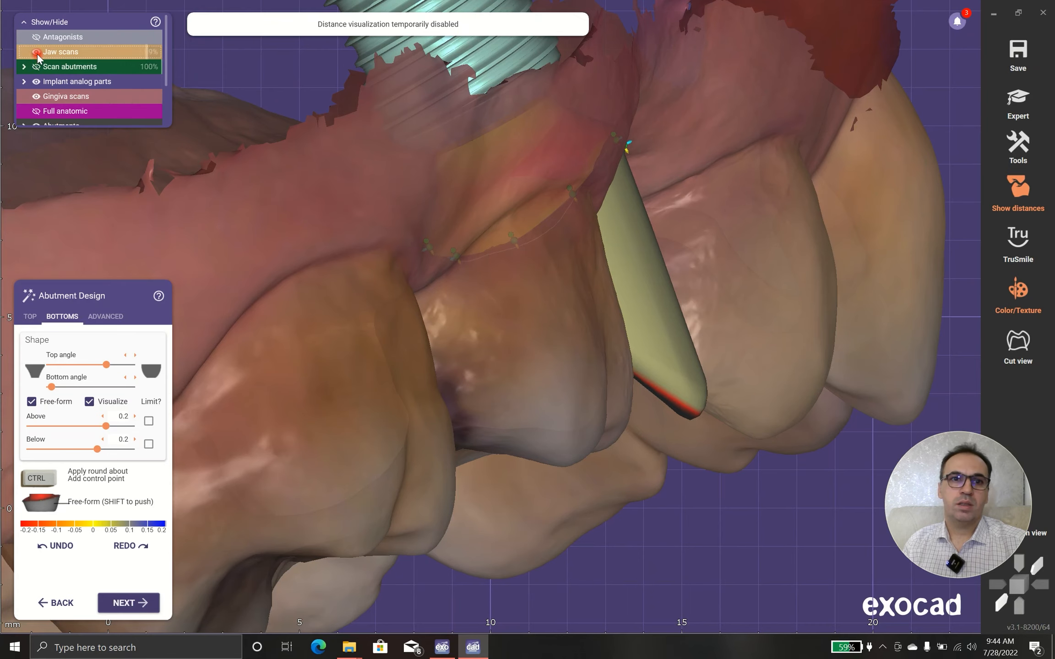
{"action": "scroll", "coordinate": [459, 306], "scroll_direction": "up", "scroll_amount": 2}
{"action": "middle_click_drag", "start_coordinate": [451, 310], "coordinate": [469, 369]}
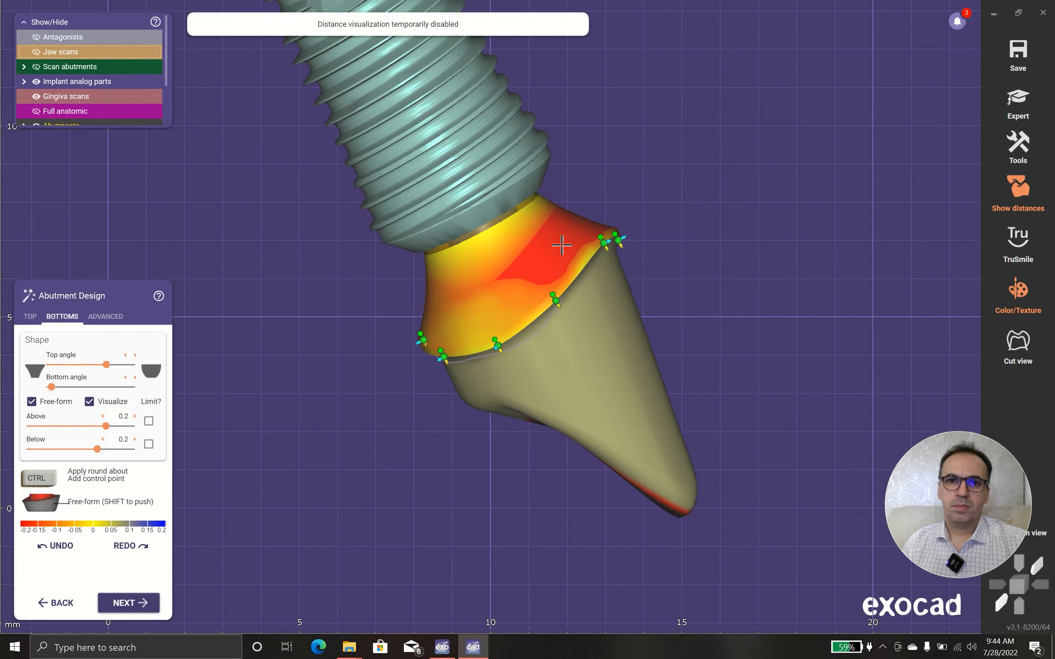
{"action": "scroll", "coordinate": [528, 258], "scroll_direction": "up", "scroll_amount": 3}
{"action": "scroll", "coordinate": [768, 278], "scroll_direction": "down", "scroll_amount": 5}
{"action": "right_click_drag", "start_coordinate": [767, 278], "coordinate": [522, 337]}
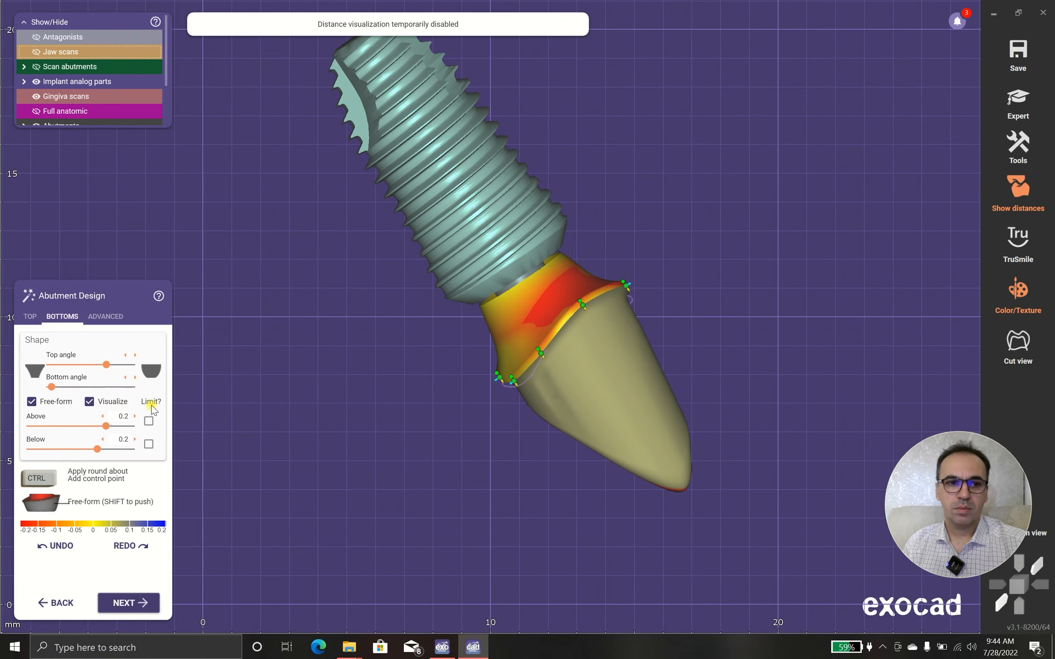
Set the height of the abutment's profile borders to 0.438 mm in the advanced settings and check the margin
{"action": "left_click", "coordinate": [124, 317]}
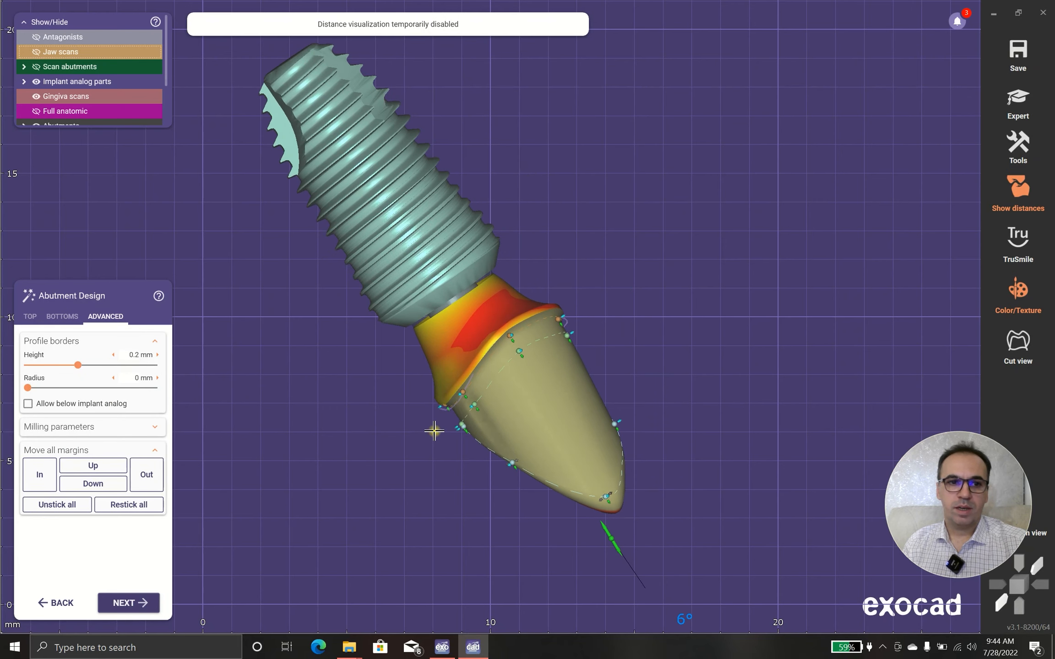
{"action": "scroll", "coordinate": [506, 454], "scroll_direction": "down", "scroll_amount": 3}
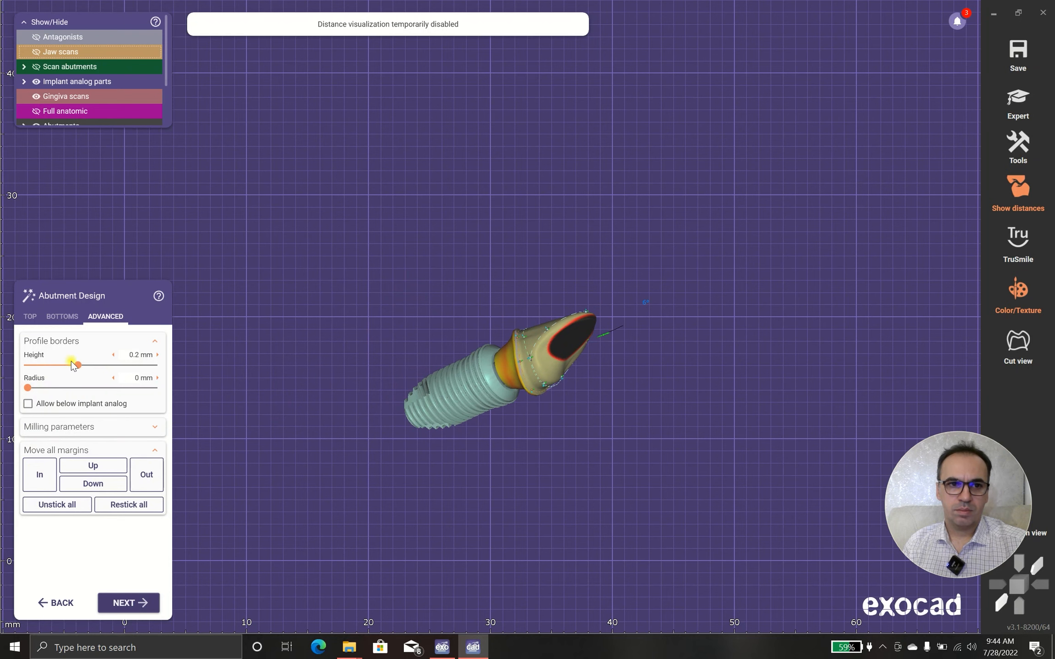
{"action": "left_click_drag", "start_coordinate": [78, 365], "coordinate": [136, 375]}
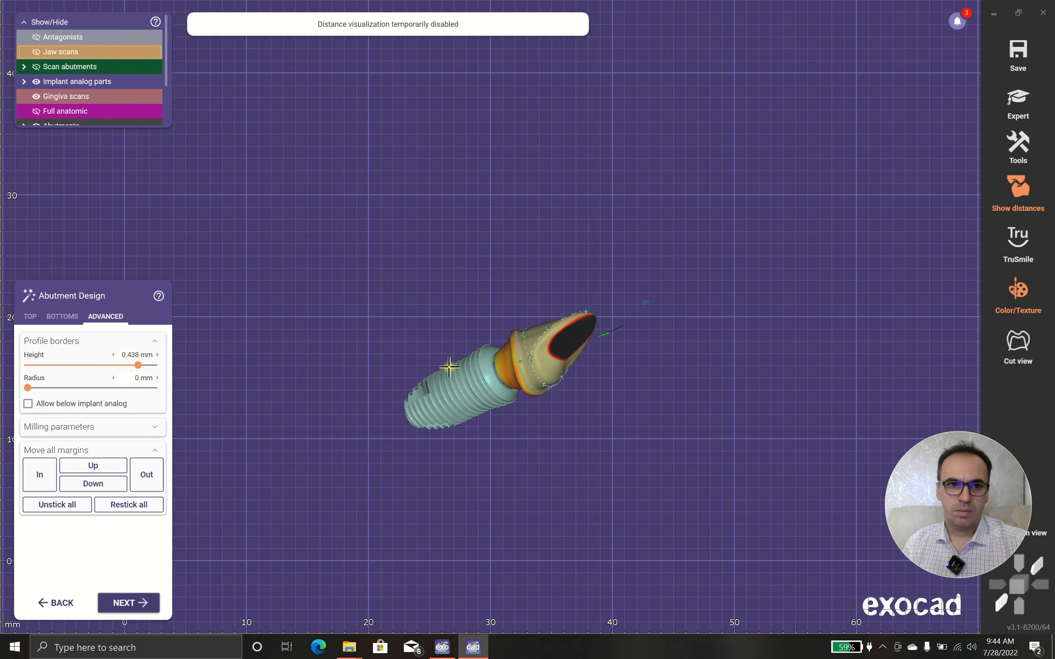
{"action": "scroll", "coordinate": [553, 384], "scroll_direction": "up", "scroll_amount": 5}
{"action": "right_click_drag", "start_coordinate": [553, 384], "coordinate": [365, 330]}
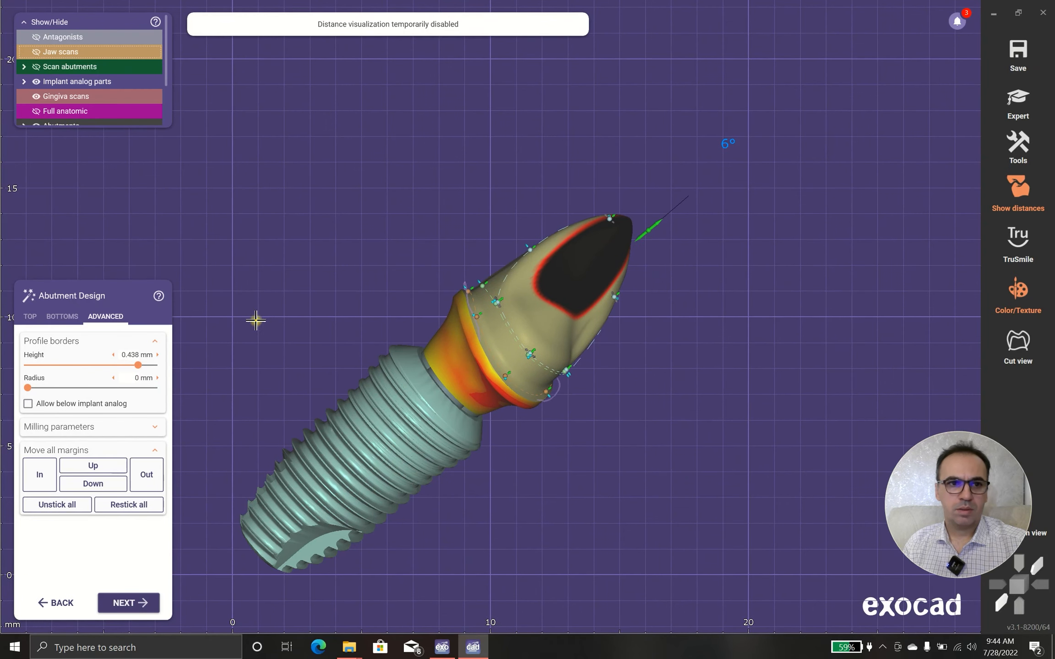
Turn off free-form editing and the distance visualization for the abutment bottom
{"action": "left_click", "coordinate": [63, 317]}
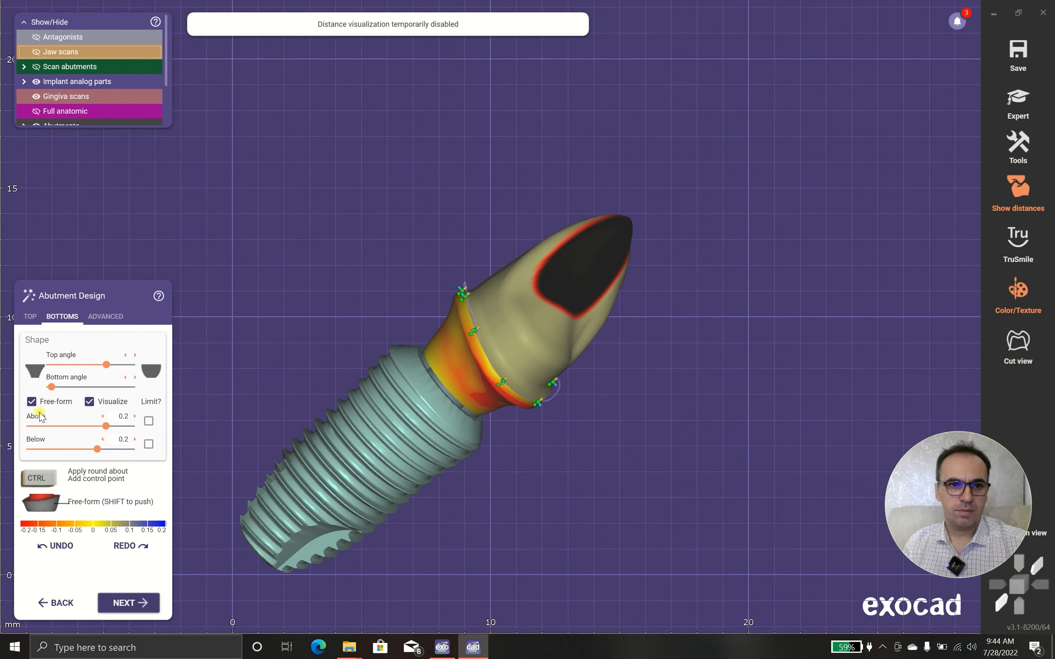
{"action": "left_click", "coordinate": [31, 402]}
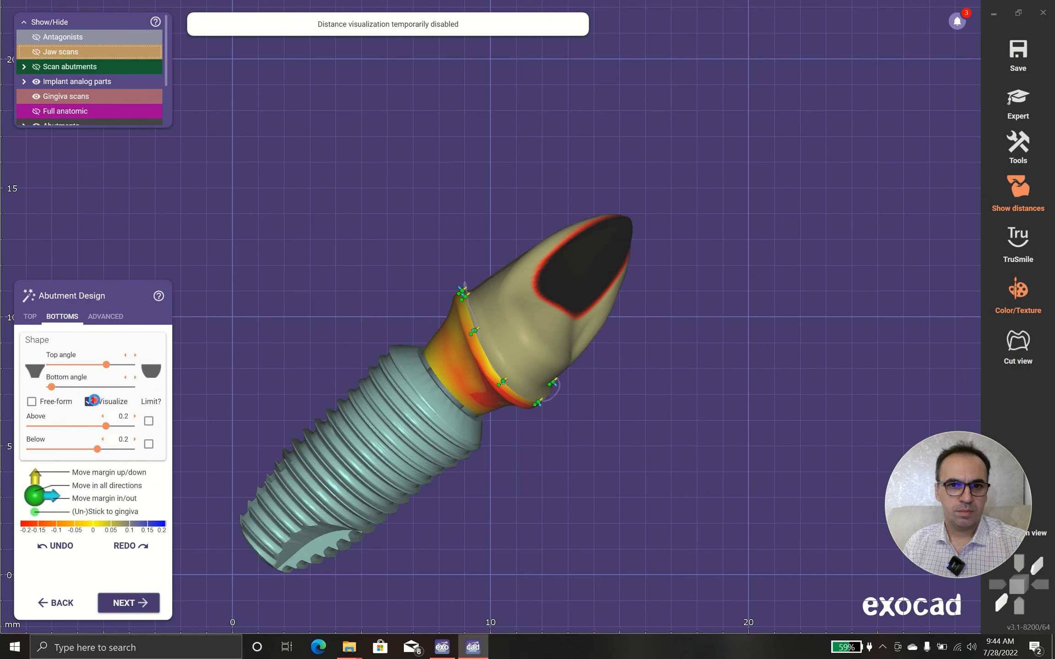
{"action": "left_click", "coordinate": [92, 401]}
Try a profile border height of 0.5 mm in the advanced settings, and reduce it to 0.406 mm
{"action": "left_click", "coordinate": [105, 316]}
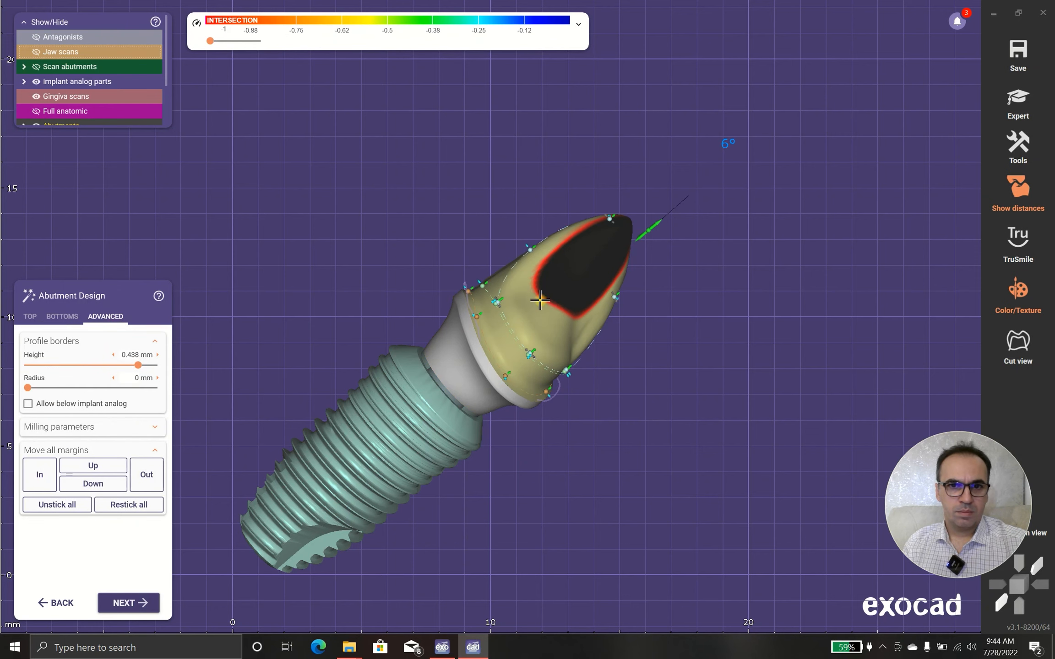
{"action": "scroll", "coordinate": [540, 300], "scroll_direction": "up", "scroll_amount": 4}
{"action": "left_click_drag", "start_coordinate": [137, 366], "coordinate": [211, 382]}
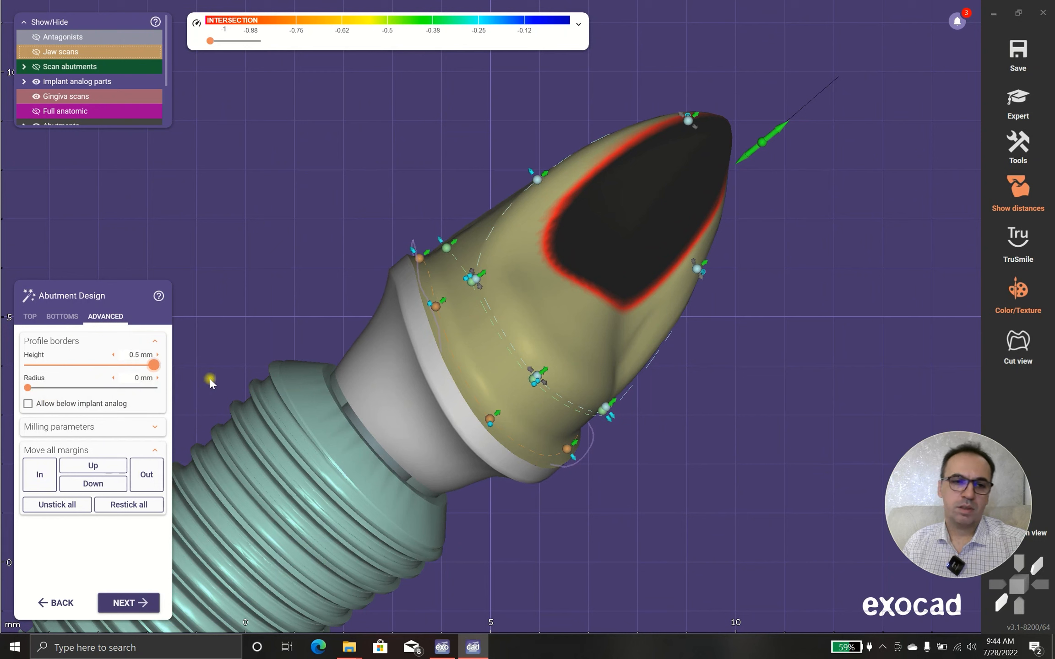
{"action": "mouse_move", "coordinate": [142, 380]}
{"action": "left_mouse_down"}
{"action": "mouse_move", "coordinate": [114, 382]}
{"action": "mouse_move", "coordinate": [130, 382]}
{"action": "left_mouse_up"}
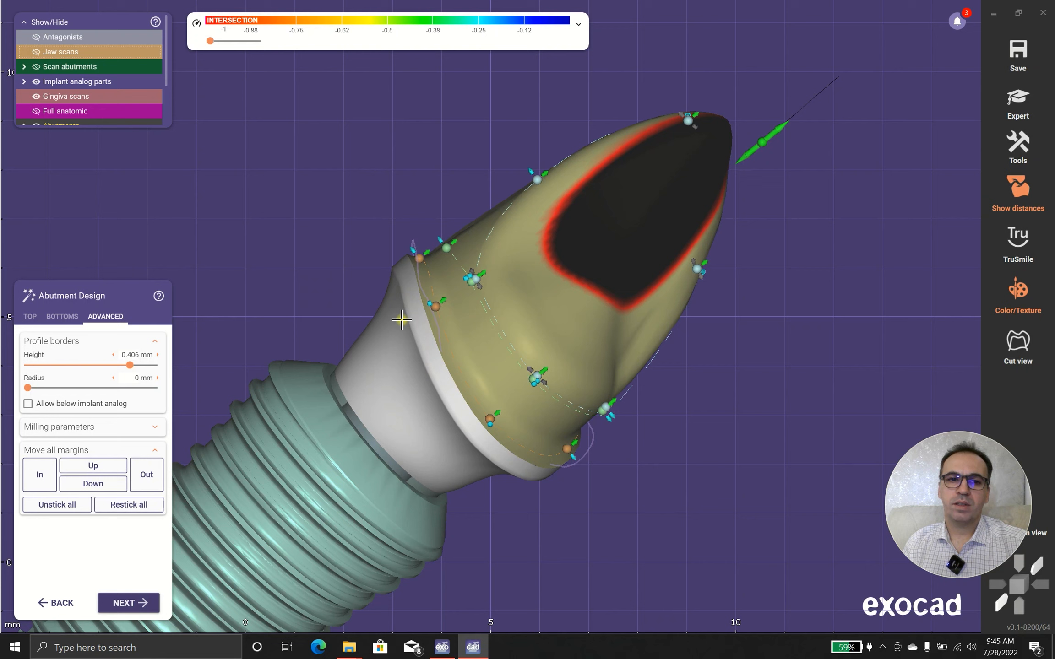
Try profile border radii of 1 mm and 0.12 mm on the abutment, and reset the radius to 0 mm
{"action": "left_click_drag", "start_coordinate": [28, 389], "coordinate": [188, 391]}
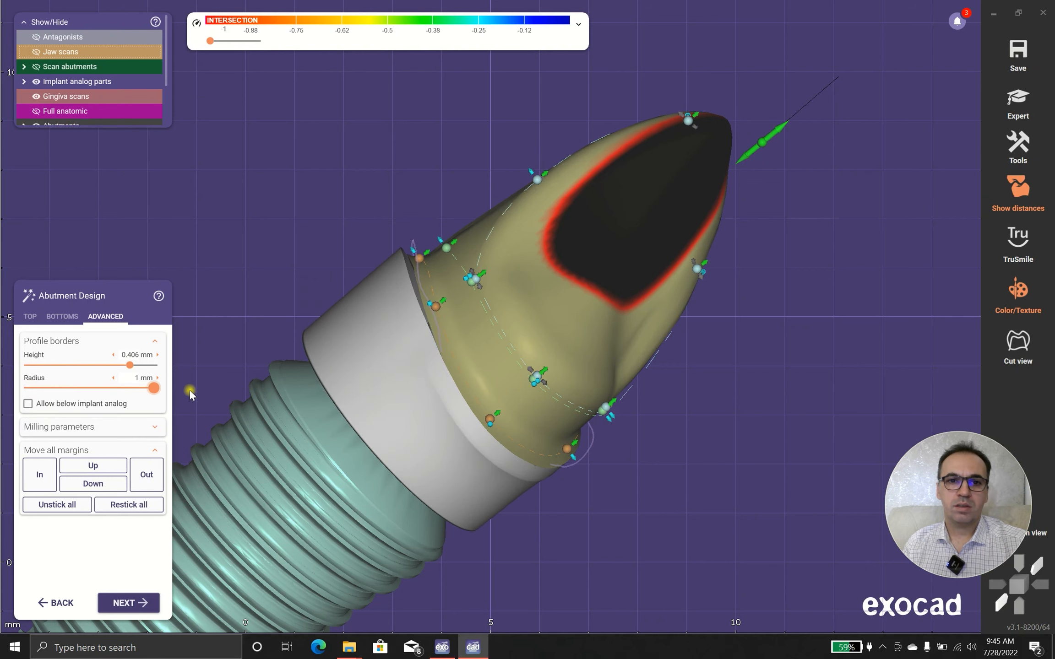
{"action": "right_click_drag", "start_coordinate": [464, 517], "coordinate": [384, 481]}
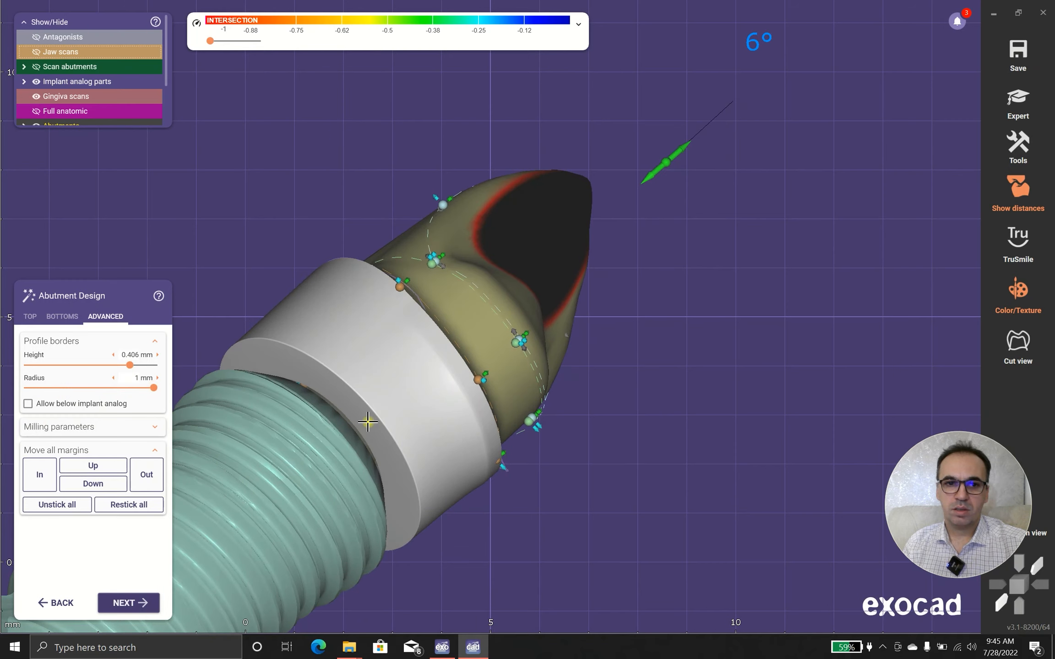
{"action": "left_click_drag", "start_coordinate": [153, 390], "coordinate": [42, 393]}
{"action": "right_click", "coordinate": [136, 381]}
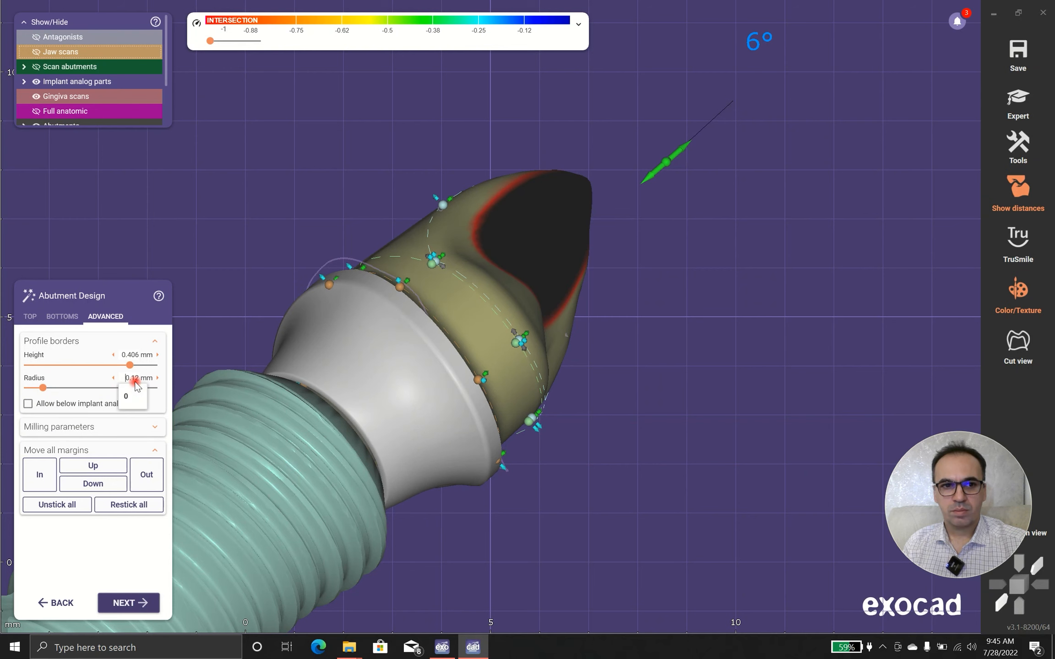
{"action": "left_click", "coordinate": [128, 396]}
{"action": "right_click_drag", "start_coordinate": [291, 396], "coordinate": [246, 419]}
Try a profile border radius of 0.1 mm, and return it to 0 mm
{"action": "left_click_drag", "start_coordinate": [28, 389], "coordinate": [42, 389]}
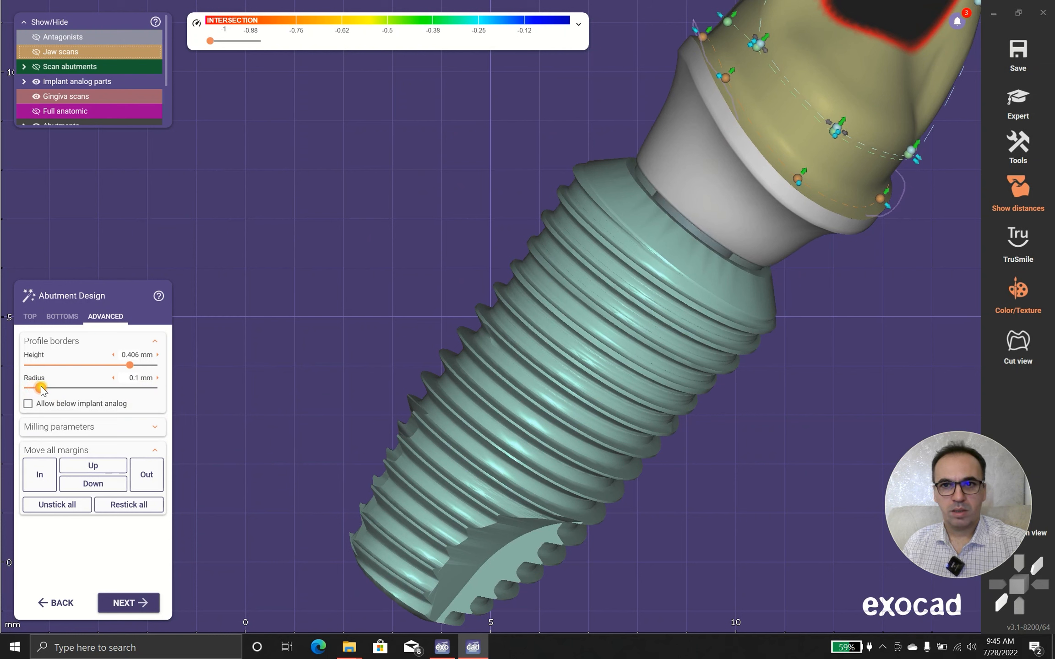
{"action": "right_click", "coordinate": [128, 378]}
{"action": "left_click", "coordinate": [126, 399]}
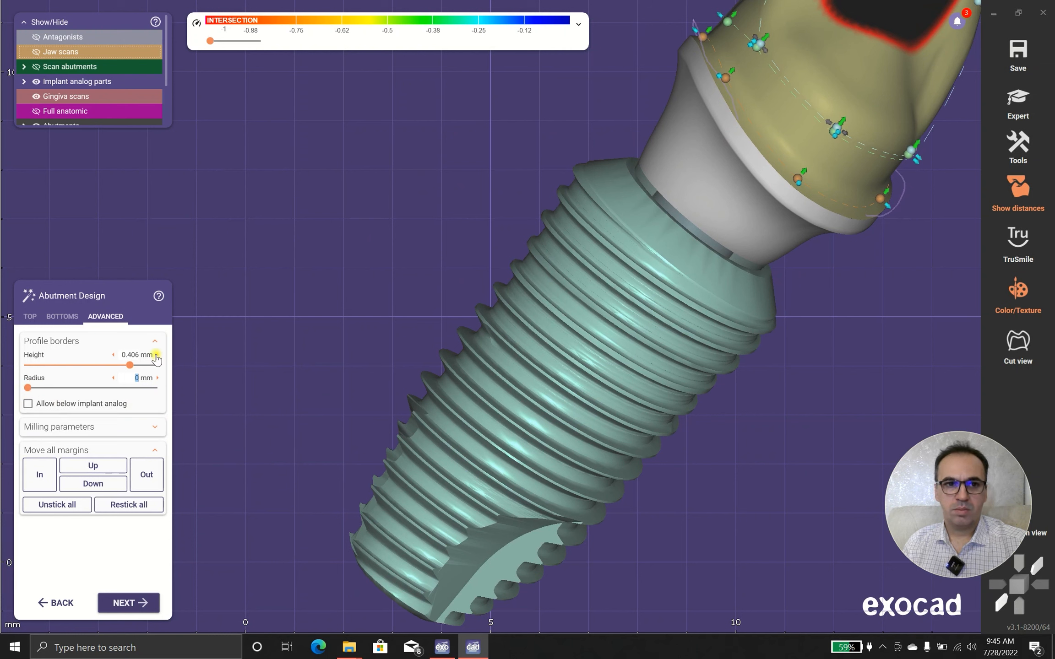
{"action": "middle_click_drag", "start_coordinate": [383, 350], "coordinate": [336, 377]}
{"action": "scroll", "coordinate": [331, 377], "scroll_direction": "down", "scroll_amount": 3}
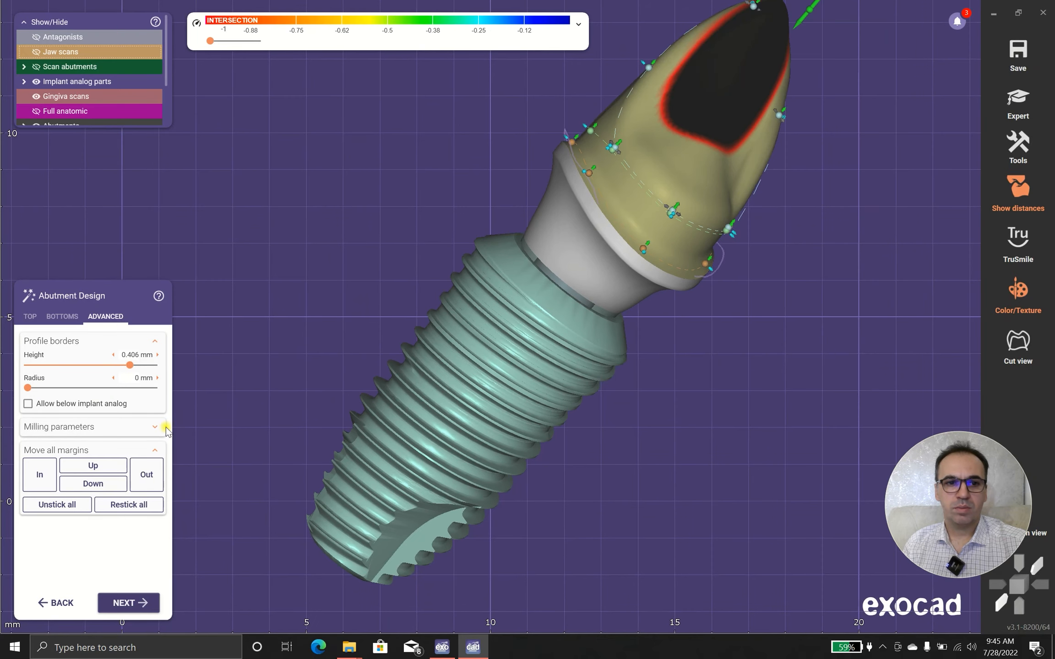
Expand the milling parameters and review the thickness, diameter, tool, screw distance and margin settings against the abutment
{"action": "left_click", "coordinate": [156, 427]}
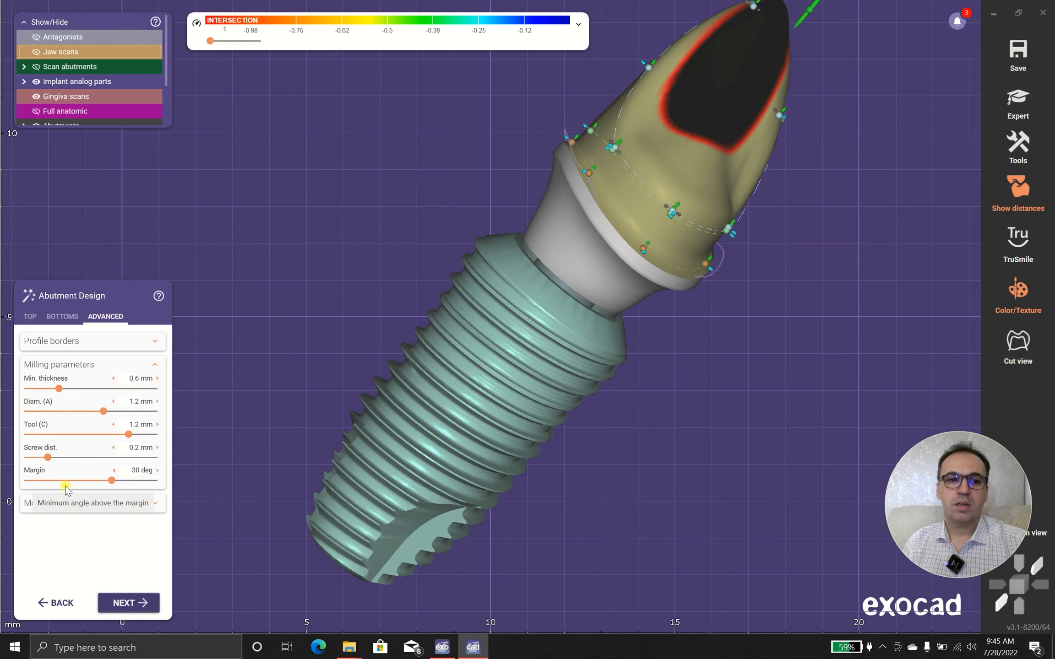
{"action": "scroll", "coordinate": [335, 337], "scroll_direction": "down", "scroll_amount": 4}
{"action": "right_click_drag", "start_coordinate": [337, 337], "coordinate": [461, 379]}
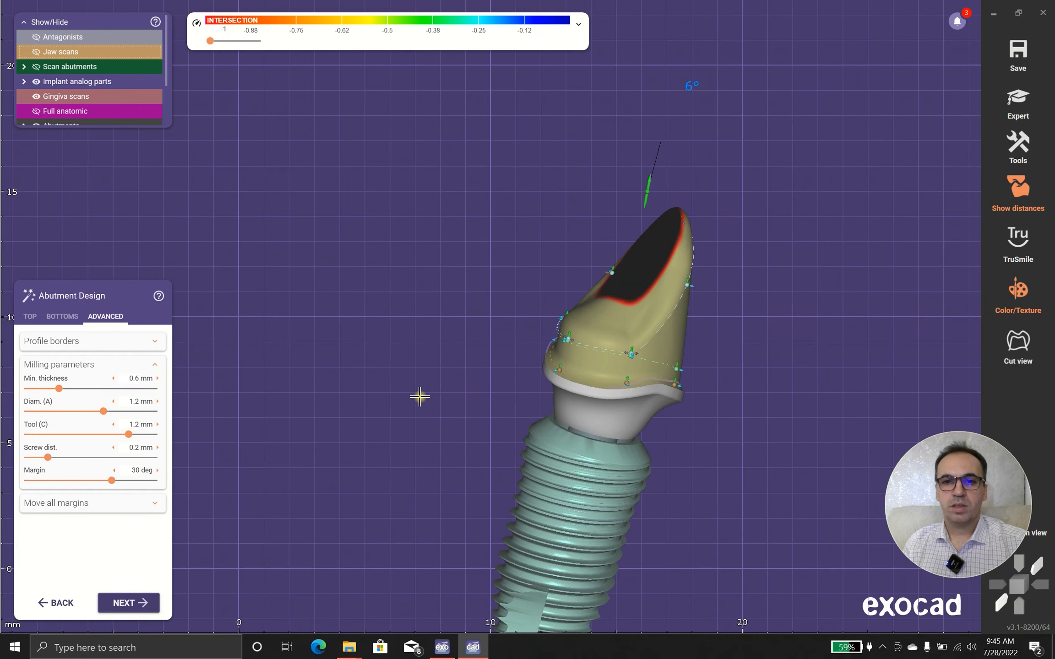
Expand the options for moving all margins and try shifting them up, down, outward and inward
{"action": "right_click_drag", "start_coordinate": [376, 412], "coordinate": [378, 418]}
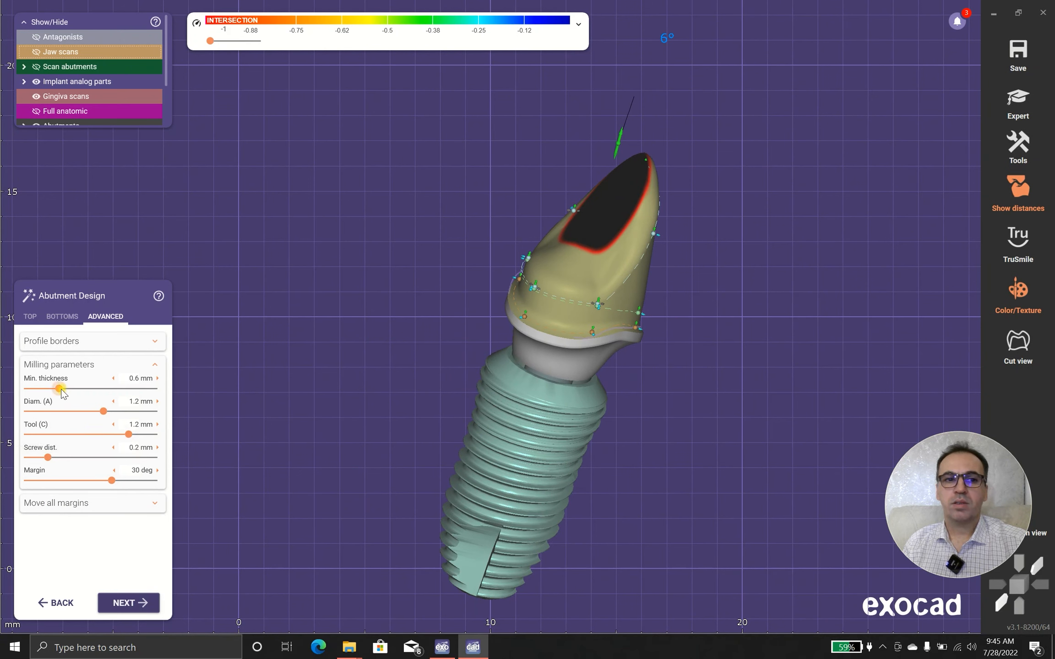
{"action": "middle_click_drag", "start_coordinate": [316, 380], "coordinate": [322, 428]}
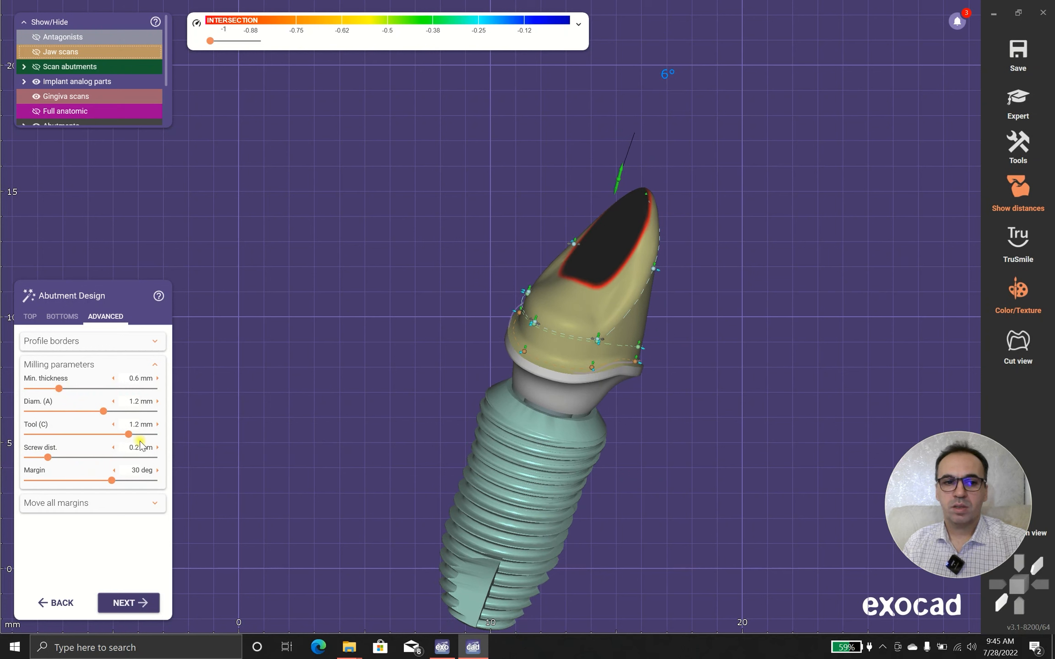
{"action": "left_click", "coordinate": [156, 504]}
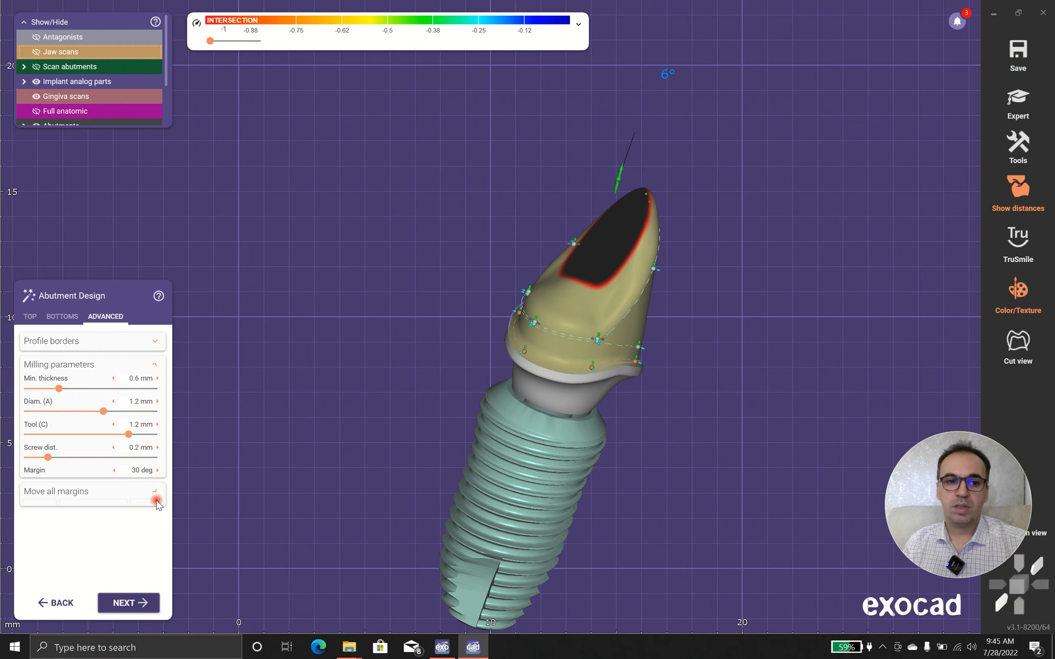
{"action": "middle_click_drag", "start_coordinate": [402, 373], "coordinate": [412, 330]}
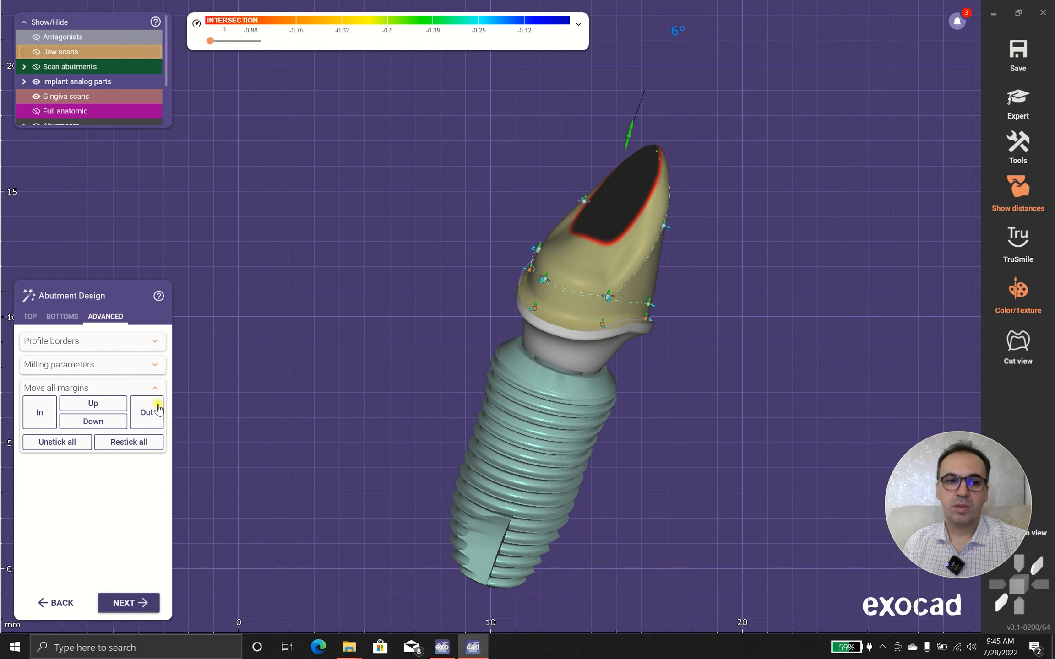
{"action": "left_click", "coordinate": [91, 404]}
{"action": "left_click", "coordinate": [92, 422]}
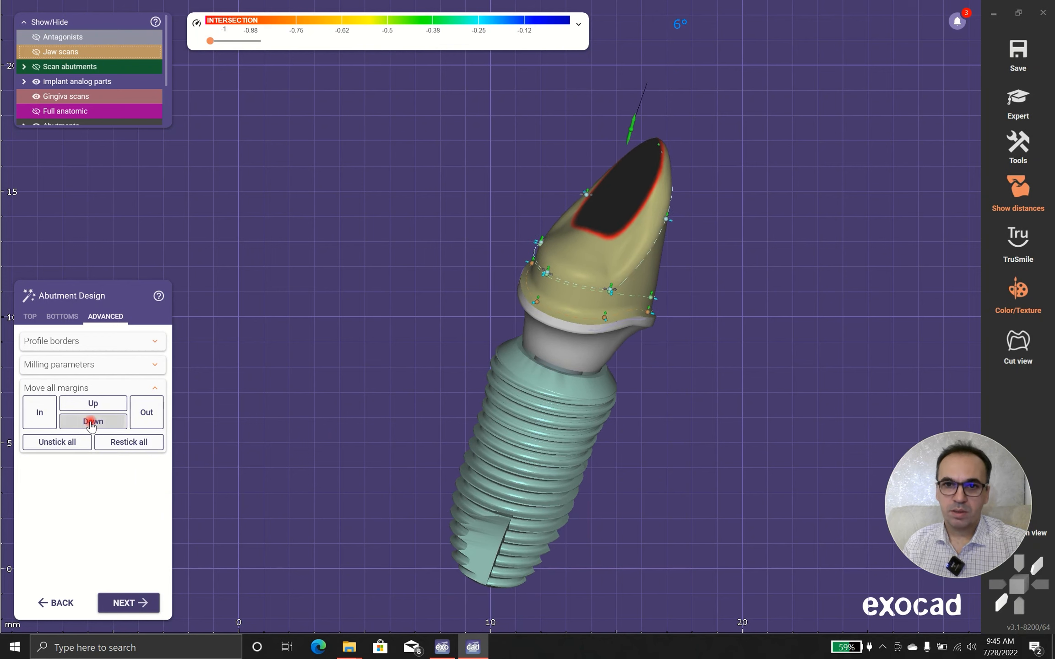
{"action": "left_click", "coordinate": [154, 414]}
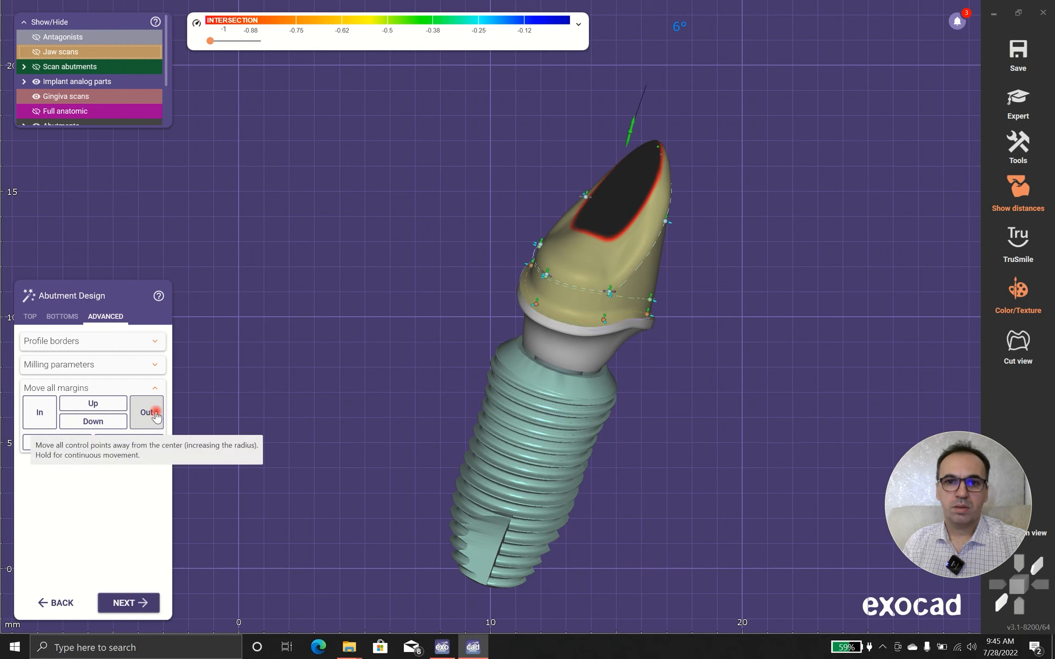
{"action": "left_click", "coordinate": [37, 417]}
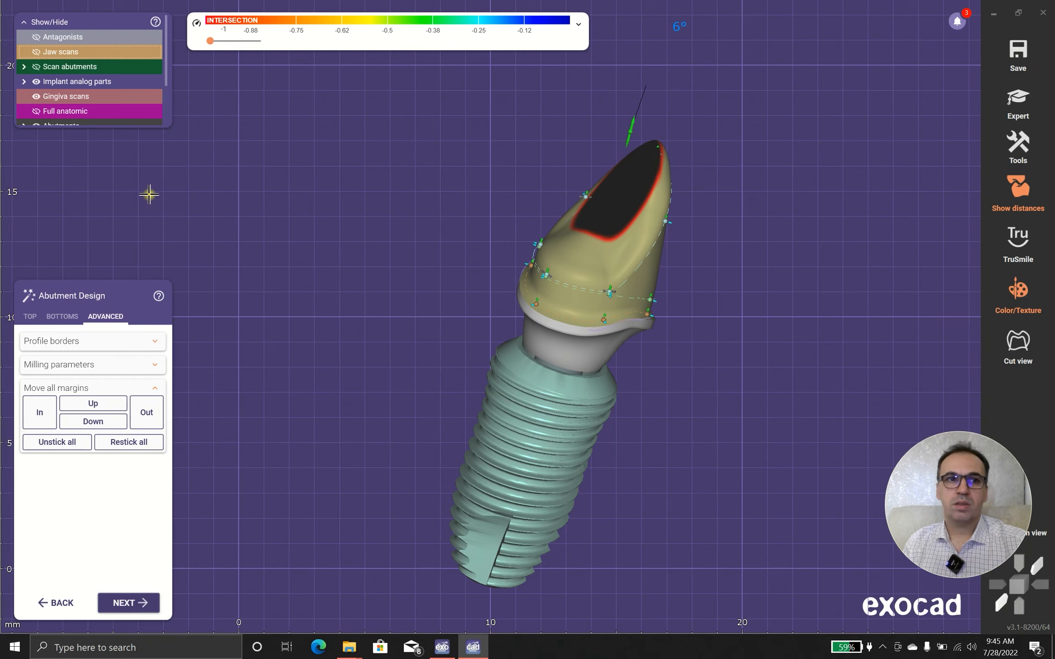
Show the jaw scans, try moving all abutment margins down, and unstick them all from the gingiva
{"action": "left_click", "coordinate": [37, 52]}
{"action": "right_click_drag", "start_coordinate": [395, 238], "coordinate": [249, 461]}
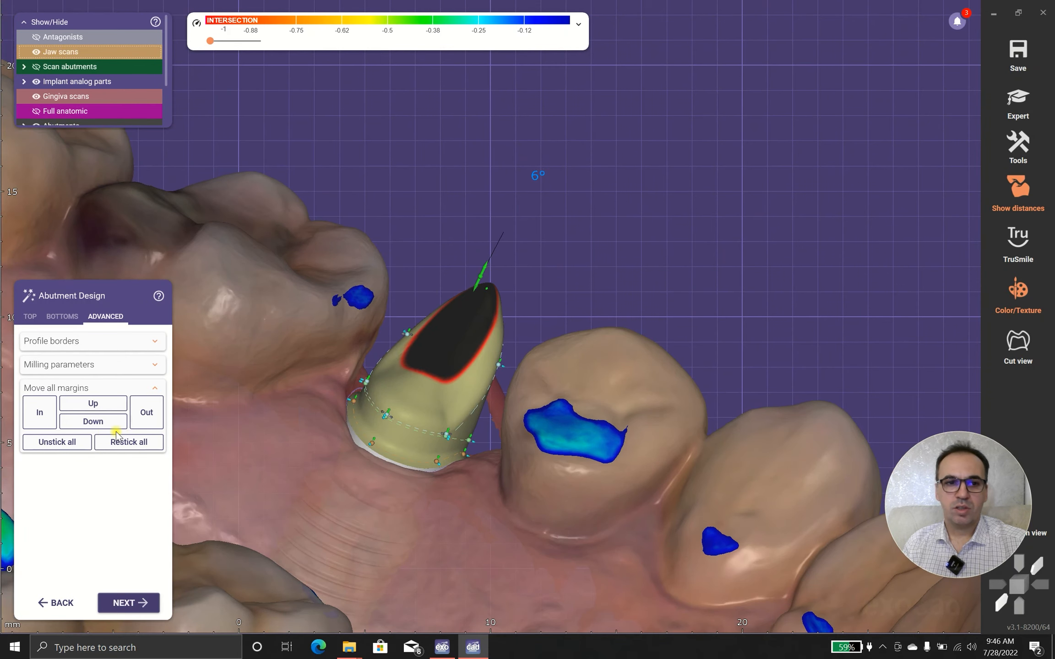
{"action": "left_click", "coordinate": [76, 422]}
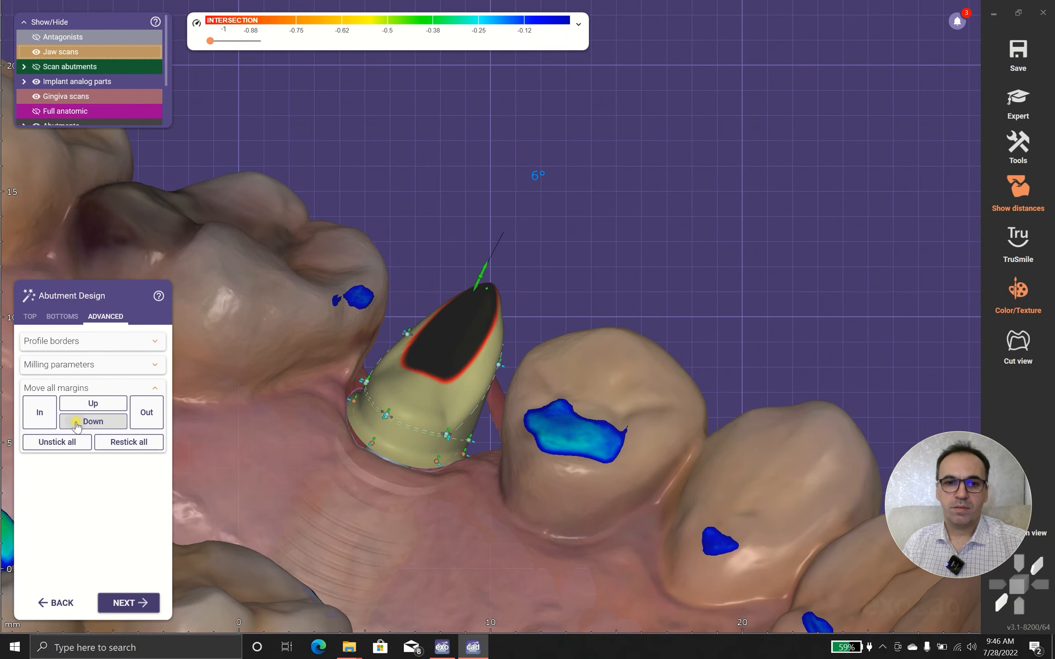
{"action": "left_click", "coordinate": [78, 450]}
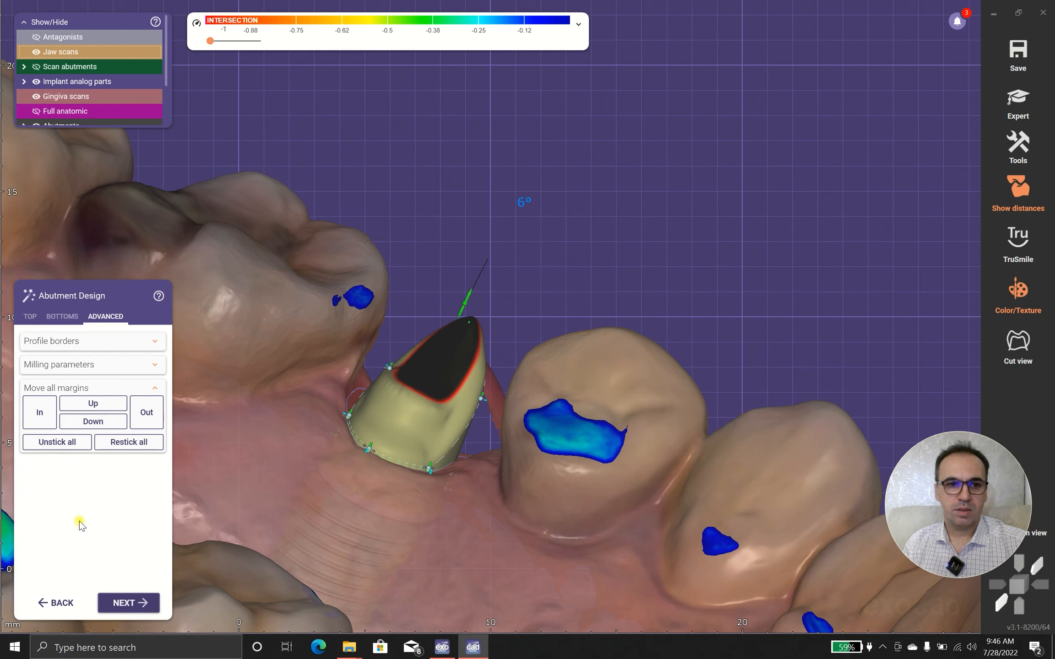
Try raising all abutment margins together in several increments relative to the gingiva
{"action": "left_click", "coordinate": [97, 405]}
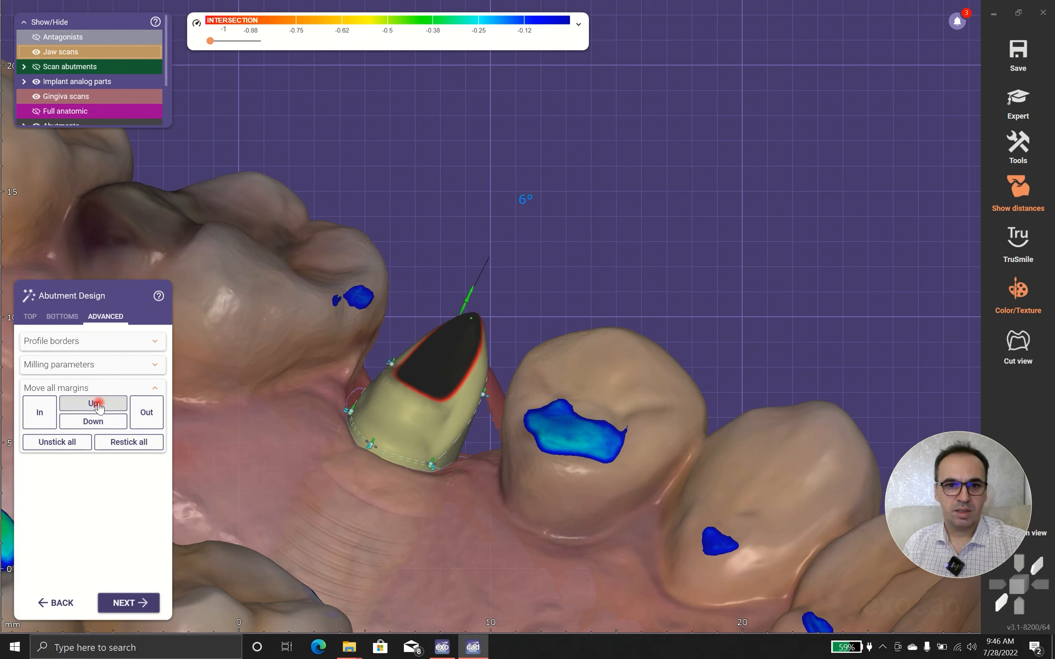
{"action": "left_click", "coordinate": [98, 403]}
{"action": "left_click", "coordinate": [98, 404]}
{"action": "left_click", "coordinate": [98, 405]}
{"action": "left_click", "coordinate": [99, 407]}
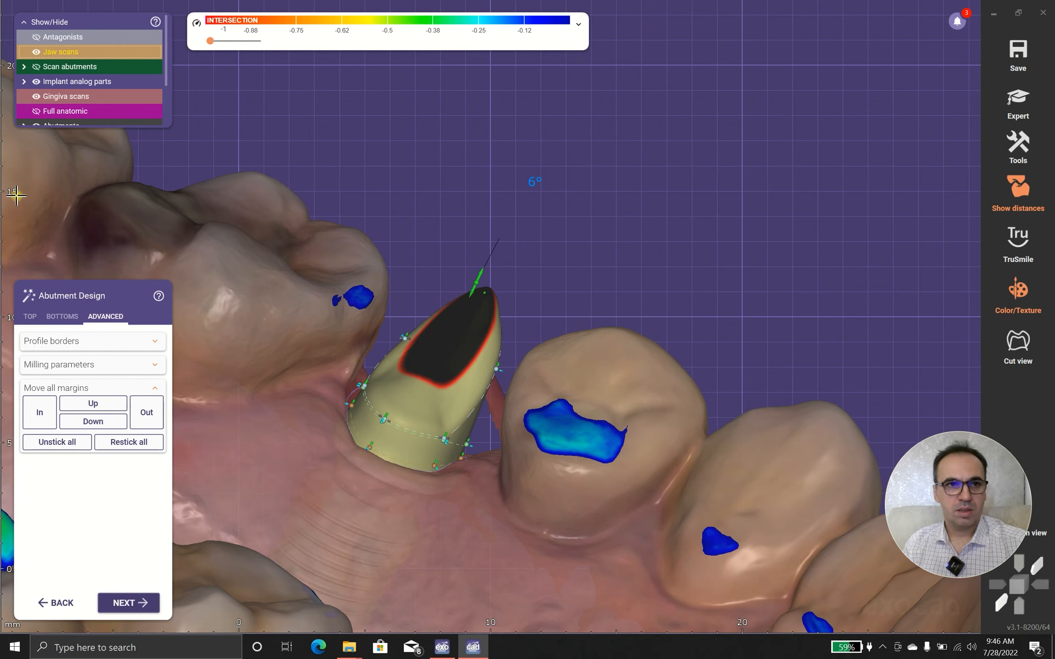
Try applying the 1 mm distance to the occlusal surface, and inspect the abutment with the jaw scans hidden
{"action": "left_click", "coordinate": [33, 316]}
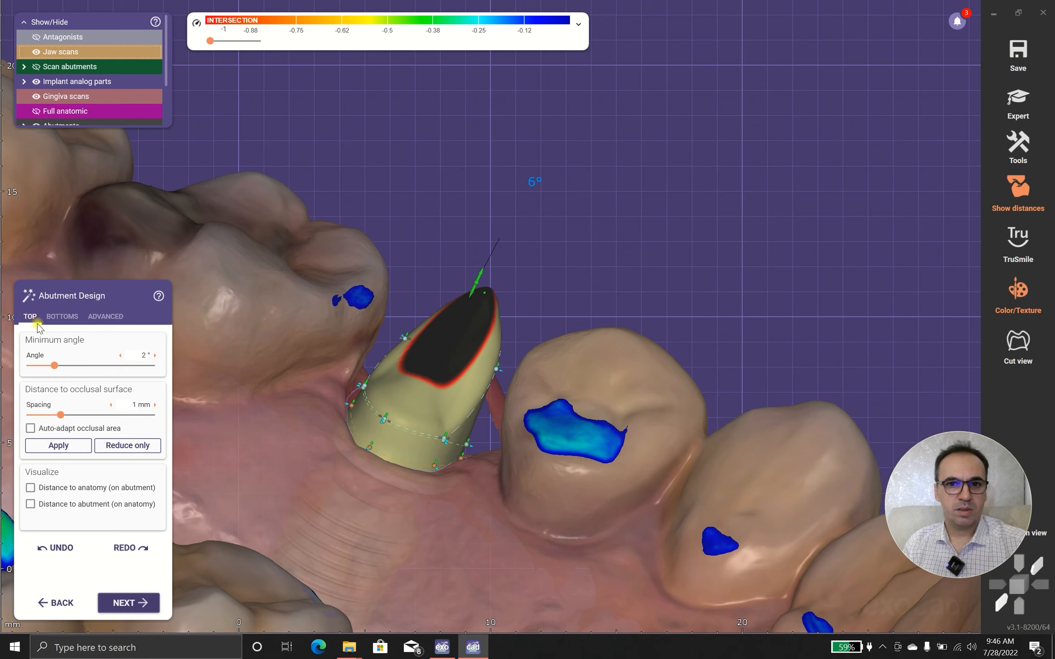
{"action": "left_click", "coordinate": [54, 448]}
{"action": "right_click_drag", "start_coordinate": [481, 334], "coordinate": [432, 398]}
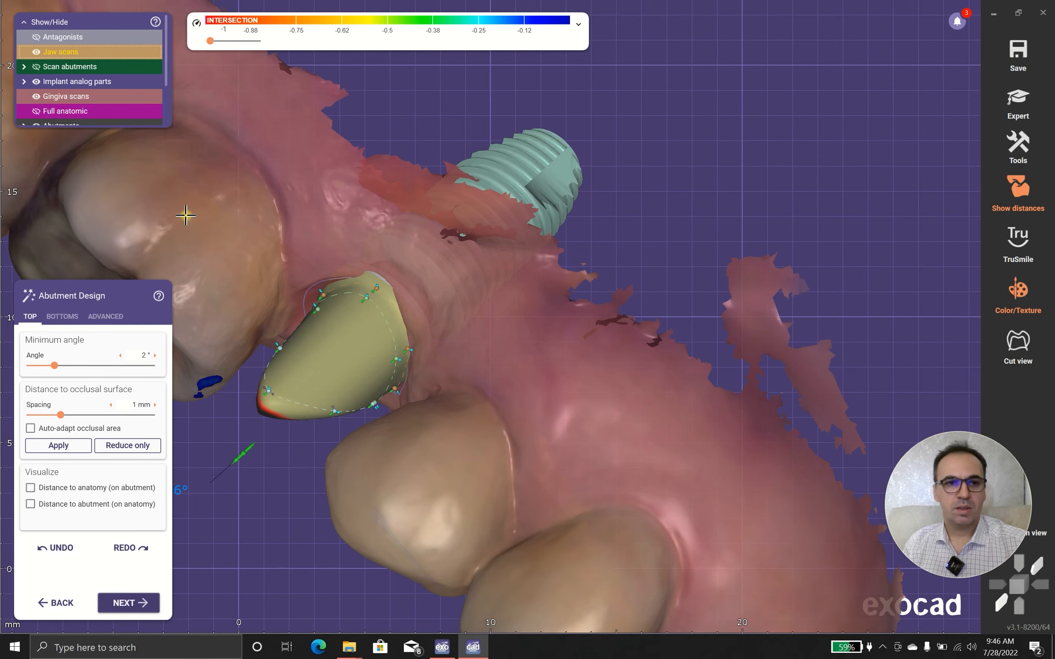
{"action": "right_click_drag", "start_coordinate": [407, 344], "coordinate": [386, 339]}
{"action": "middle_click_drag", "start_coordinate": [386, 340], "coordinate": [304, 324]}
{"action": "left_click", "coordinate": [36, 51]}
{"action": "right_click_drag", "start_coordinate": [466, 322], "coordinate": [529, 327]}
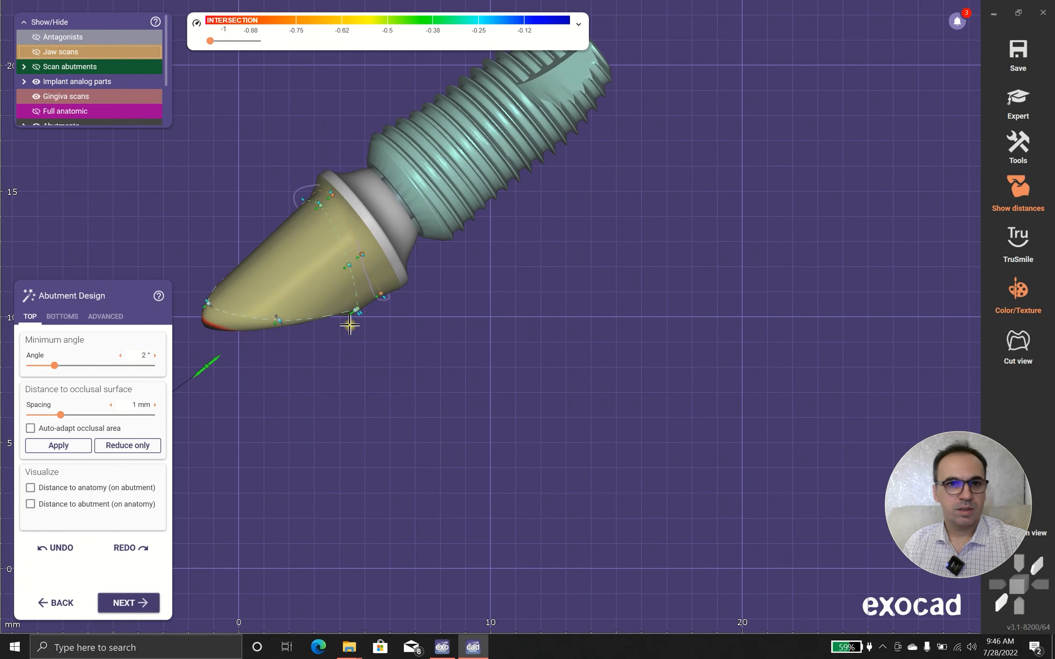
{"action": "scroll", "coordinate": [274, 382], "scroll_direction": "down", "scroll_amount": 2}
Undo the recent occlusal distance and all-margin changes on the abutment
{"action": "left_click", "coordinate": [70, 546]}
{"action": "left_click", "coordinate": [68, 546]}
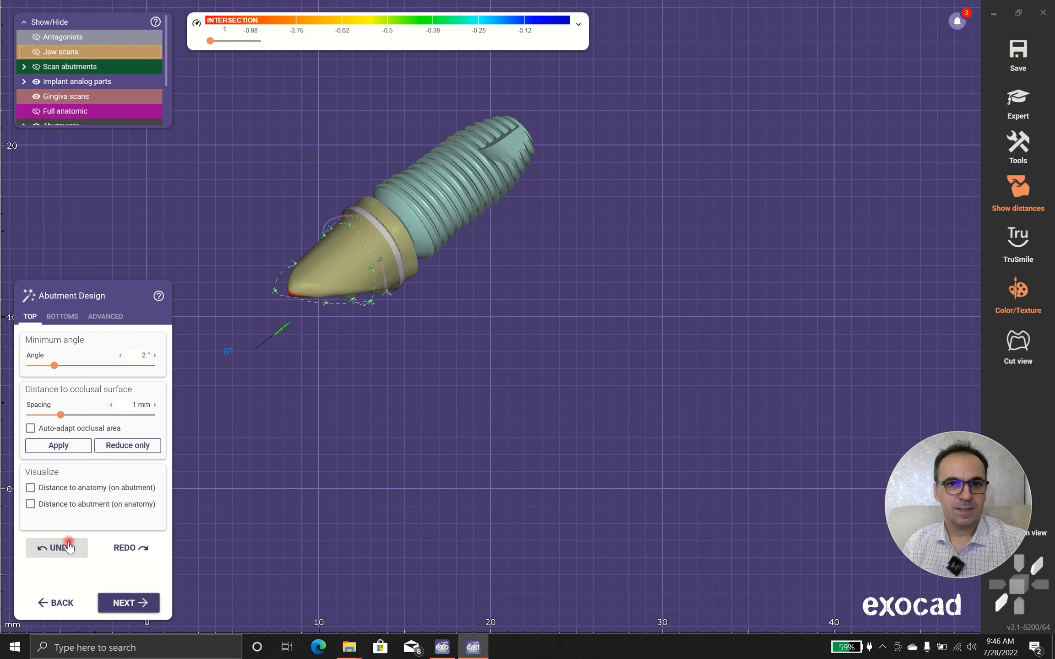
{"action": "left_click", "coordinate": [68, 547]}
{"action": "left_click", "coordinate": [62, 549]}
{"action": "right_click_drag", "start_coordinate": [190, 469], "coordinate": [179, 394]}
{"action": "left_click", "coordinate": [66, 318]}
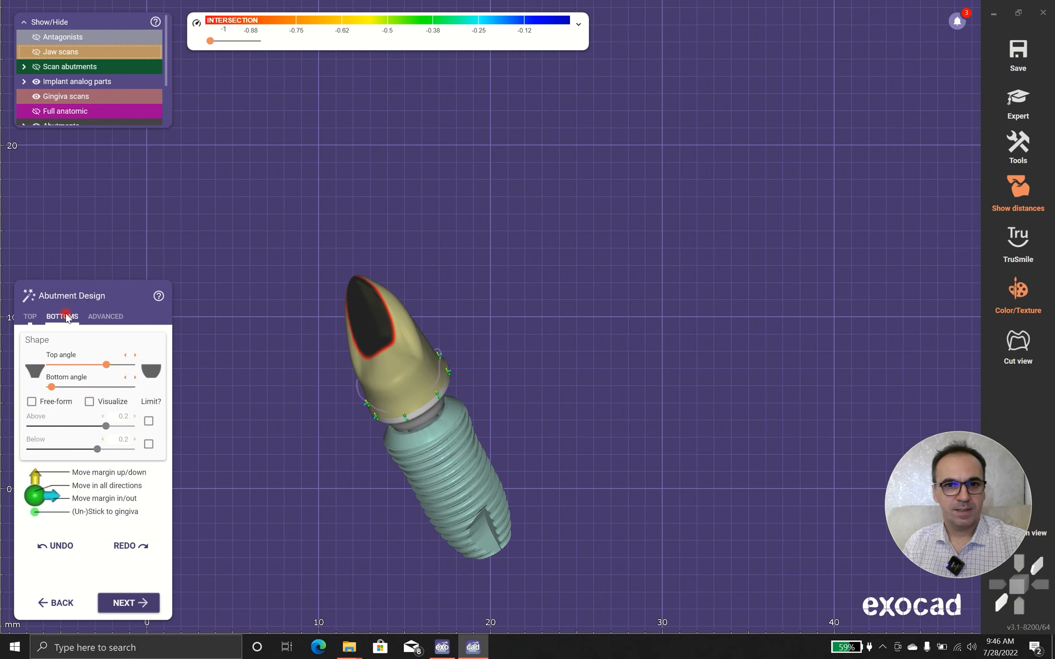
{"action": "left_click", "coordinate": [54, 548]}
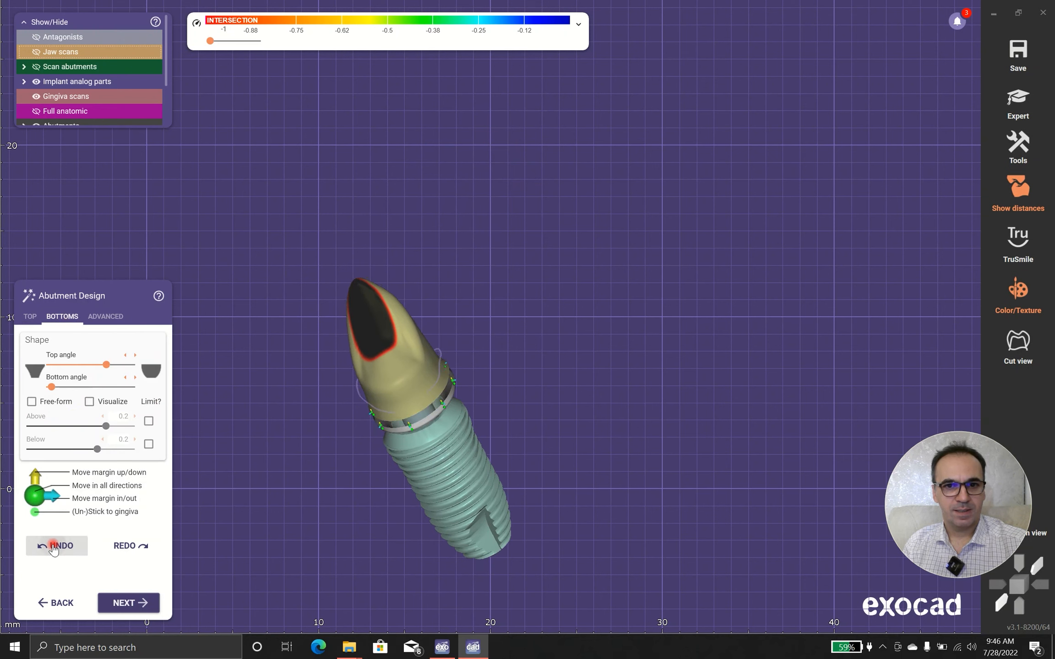
{"action": "left_click", "coordinate": [54, 548]}
{"action": "left_click", "coordinate": [53, 548]}
{"action": "left_click", "coordinate": [54, 548]}
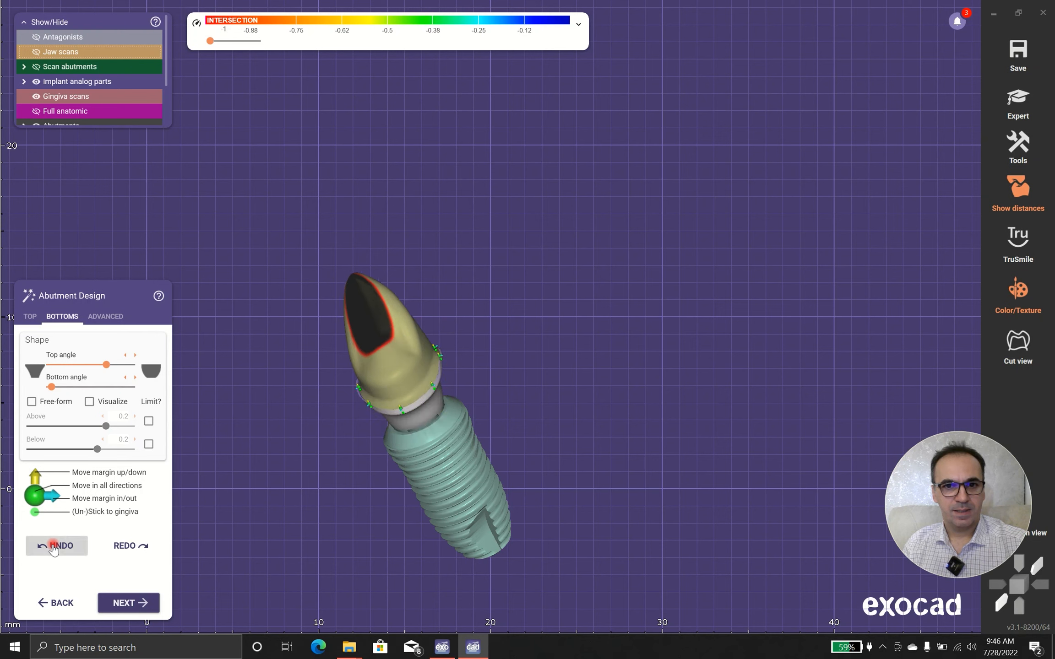
Lower one margin control point on the abutment's side below the gingiva line
{"action": "right_click_drag", "start_coordinate": [330, 515], "coordinate": [458, 394]}
{"action": "middle_click_drag", "start_coordinate": [467, 388], "coordinate": [740, 247]}
{"action": "right_click_drag", "start_coordinate": [481, 366], "coordinate": [265, 436]}
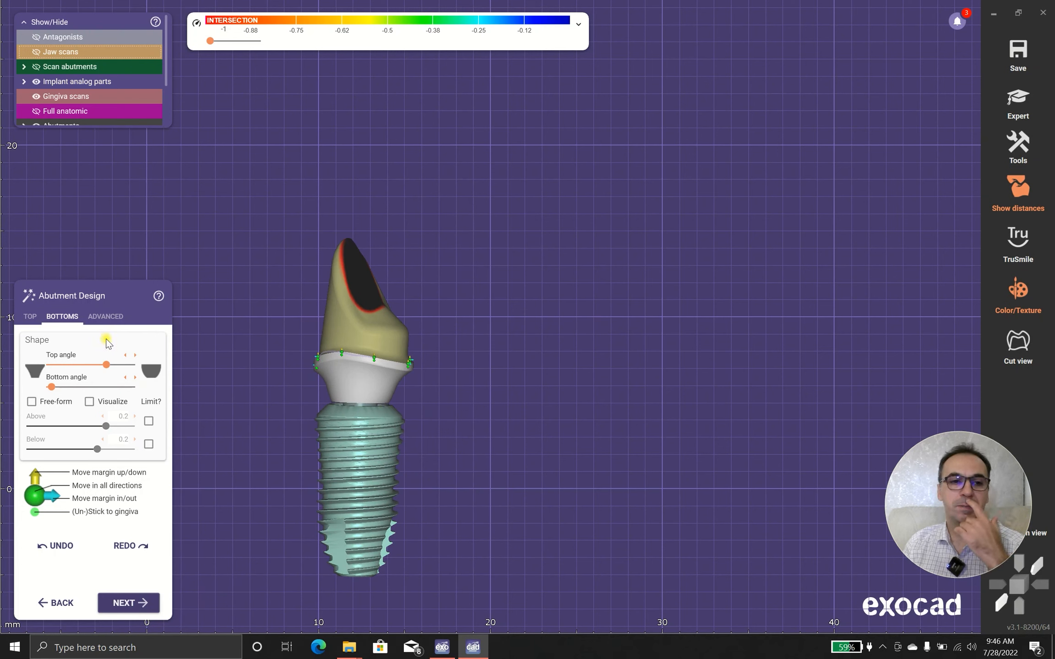
{"action": "scroll", "coordinate": [354, 370], "scroll_direction": "up", "scroll_amount": 5}
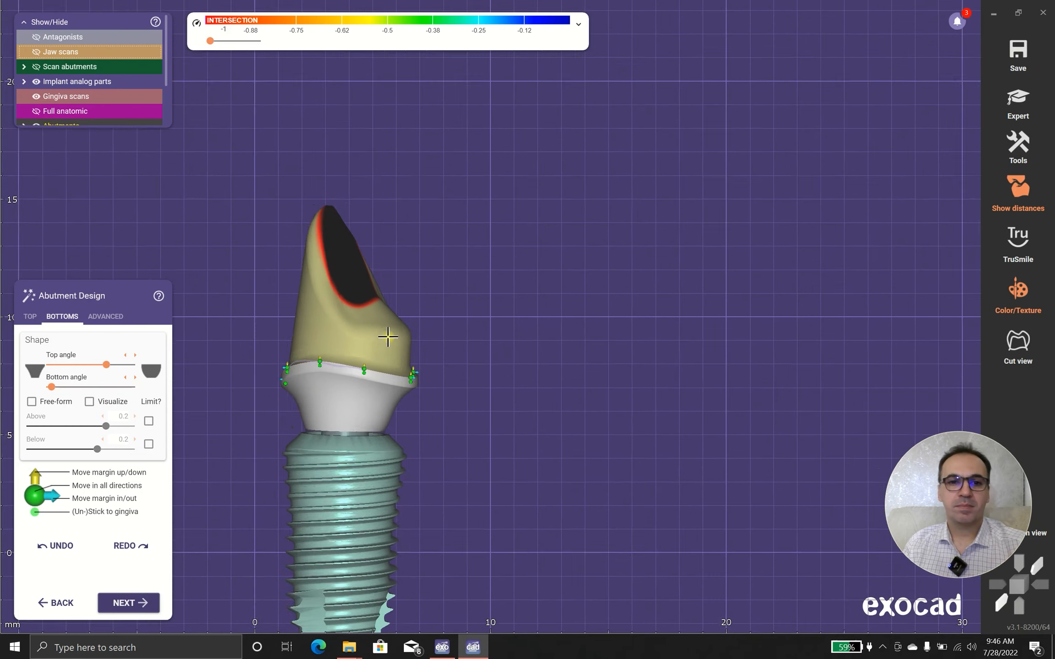
{"action": "left_click_drag", "start_coordinate": [353, 370], "coordinate": [353, 380]}
Show the jaw scans at about 55% opacity to compare the margin with the gingiva, and hide them again
{"action": "left_click", "coordinate": [59, 52]}
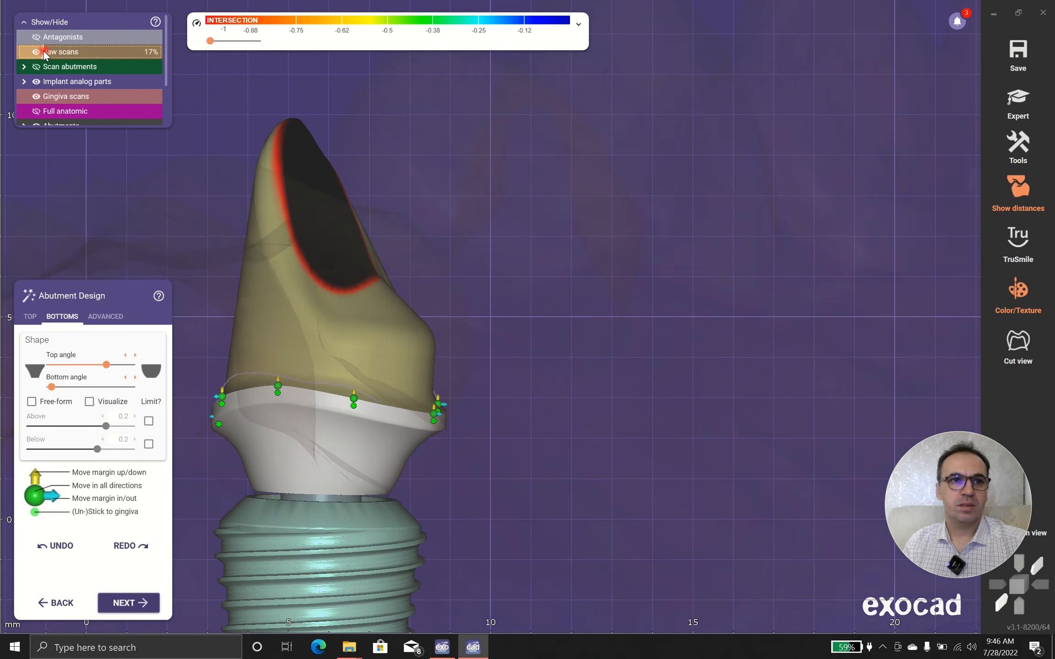
{"action": "right_click_drag", "start_coordinate": [564, 378], "coordinate": [331, 108]}
{"action": "left_click", "coordinate": [73, 54]}
{"action": "left_click_drag", "start_coordinate": [73, 54], "coordinate": [98, 55]}
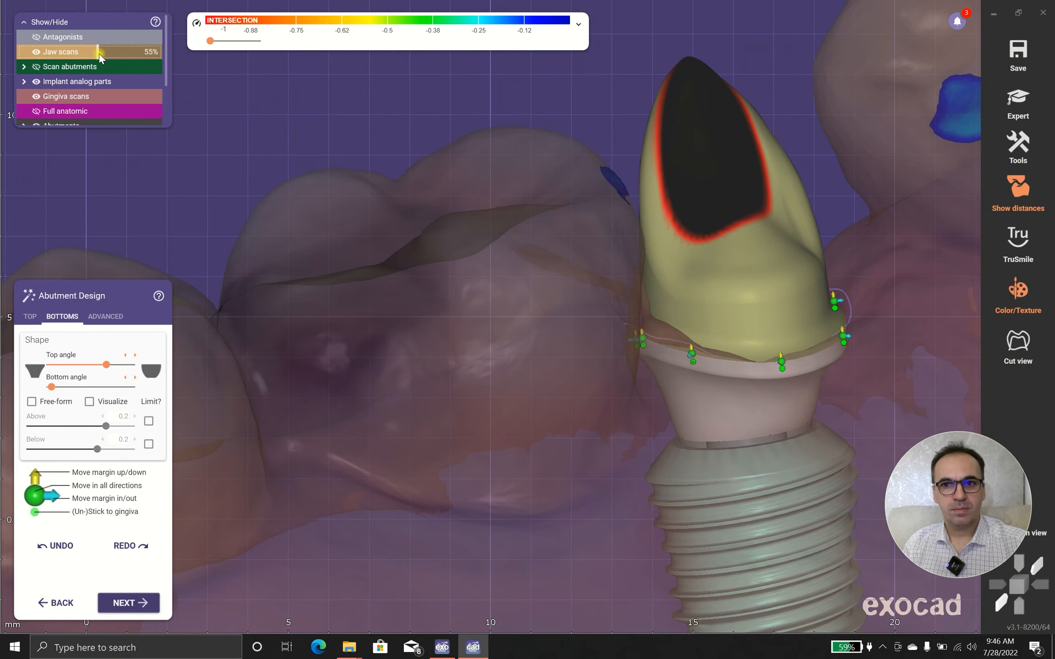
{"action": "left_click", "coordinate": [43, 51]}
{"action": "left_click", "coordinate": [96, 101]}
Lower three more margin control points around the abutment so the margin sits below the gingiva line
{"action": "right_click_drag", "start_coordinate": [694, 325], "coordinate": [739, 344]}
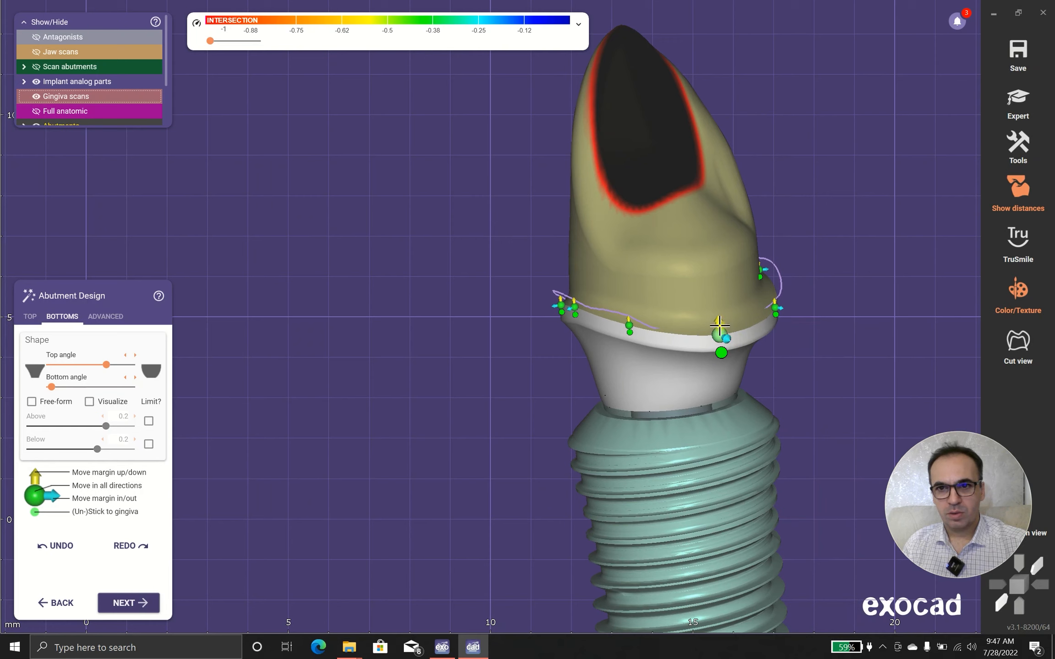
{"action": "left_click_drag", "start_coordinate": [719, 325], "coordinate": [720, 336]}
{"action": "right_click_drag", "start_coordinate": [699, 353], "coordinate": [620, 240]}
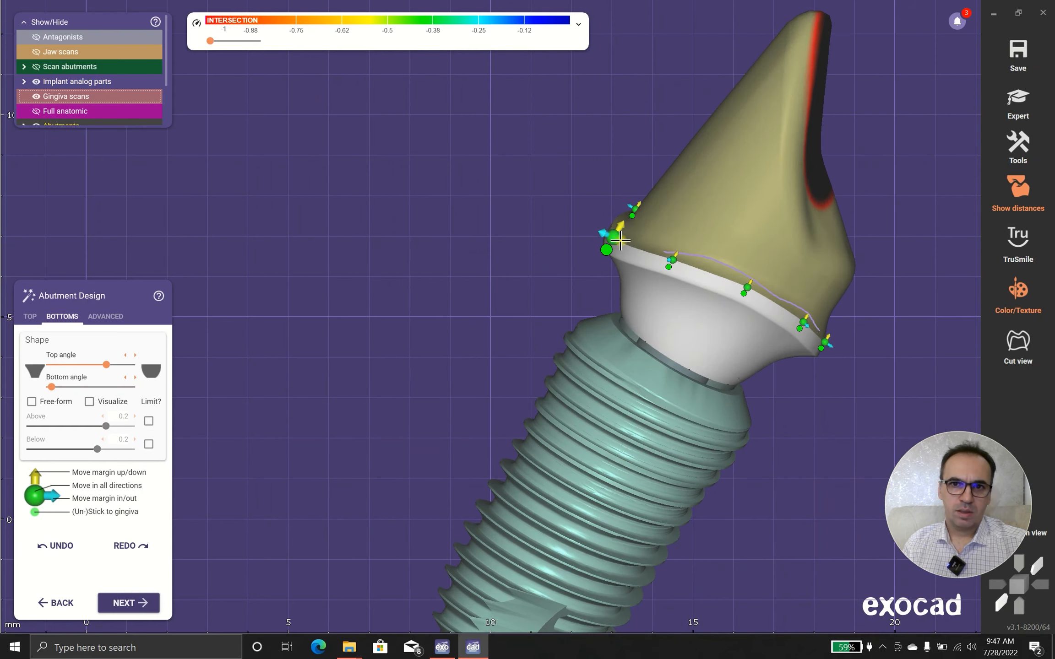
{"action": "left_click_drag", "start_coordinate": [620, 232], "coordinate": [608, 237]}
{"action": "left_click_drag", "start_coordinate": [671, 259], "coordinate": [671, 274]}
{"action": "right_click_drag", "start_coordinate": [645, 255], "coordinate": [492, 254]}
{"action": "scroll", "coordinate": [454, 360], "scroll_direction": "down", "scroll_amount": 3}
{"action": "right_click_drag", "start_coordinate": [455, 360], "coordinate": [617, 367]}
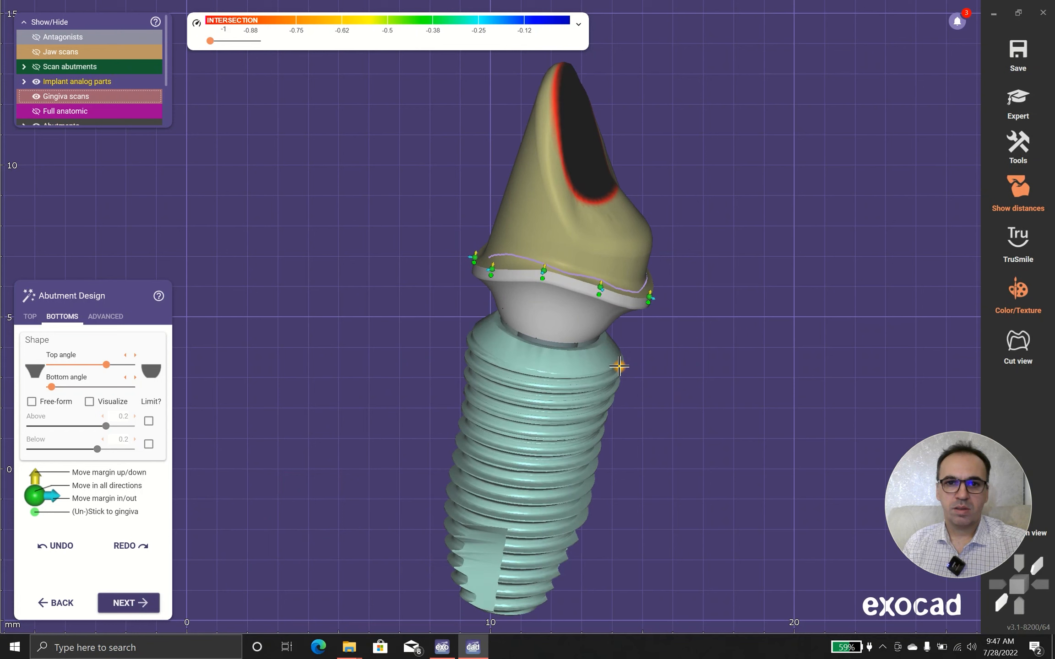
Complete the abutment design, continue to free-forming, and inspect the abutment's shape from several sides
{"action": "left_click", "coordinate": [145, 603]}
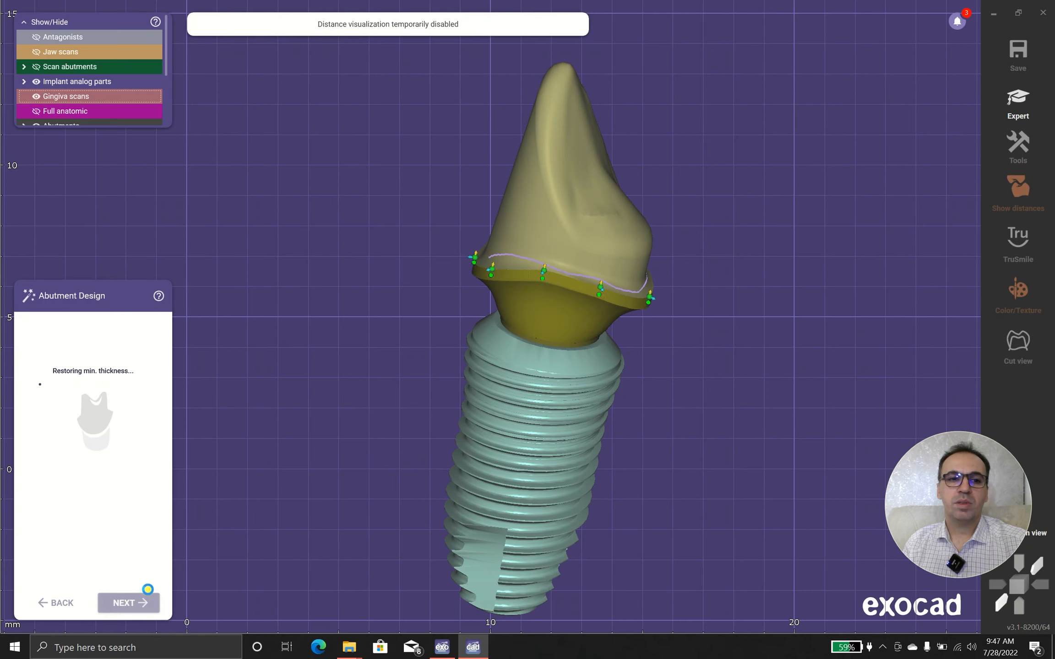
{"action": "scroll", "coordinate": [340, 470], "scroll_direction": "down", "scroll_amount": 3}
{"action": "mouse_move", "coordinate": [346, 451]}
{"action": "right_mouse_down"}
{"action": "mouse_move", "coordinate": [534, 266]}
{"action": "mouse_move", "coordinate": [532, 254]}
{"action": "right_mouse_up"}
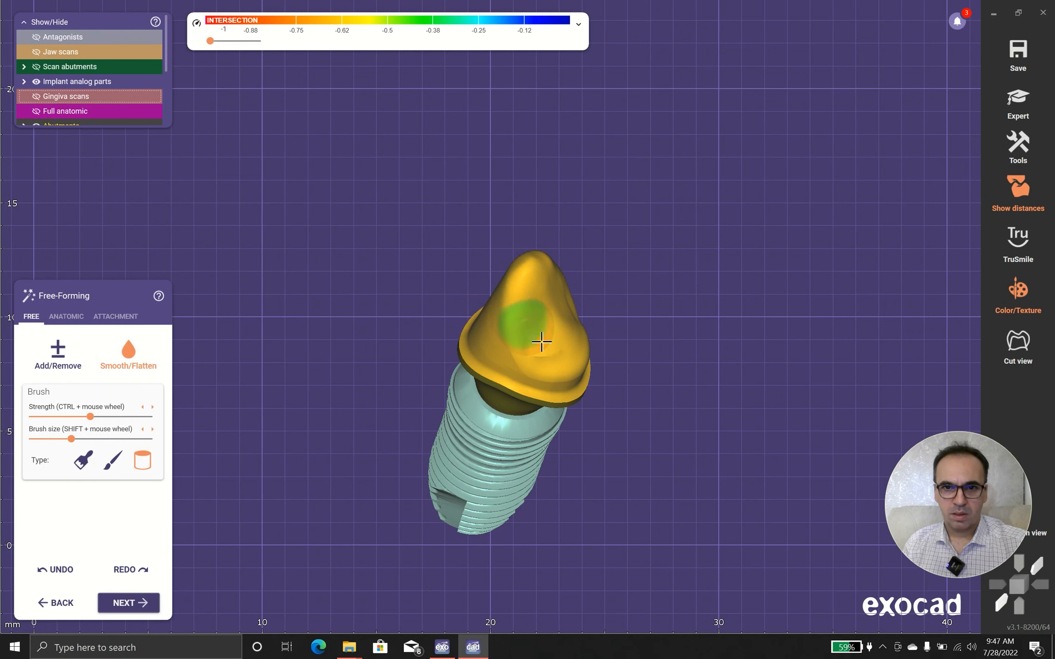
{"action": "right_click_drag", "start_coordinate": [492, 394], "coordinate": [489, 393]}
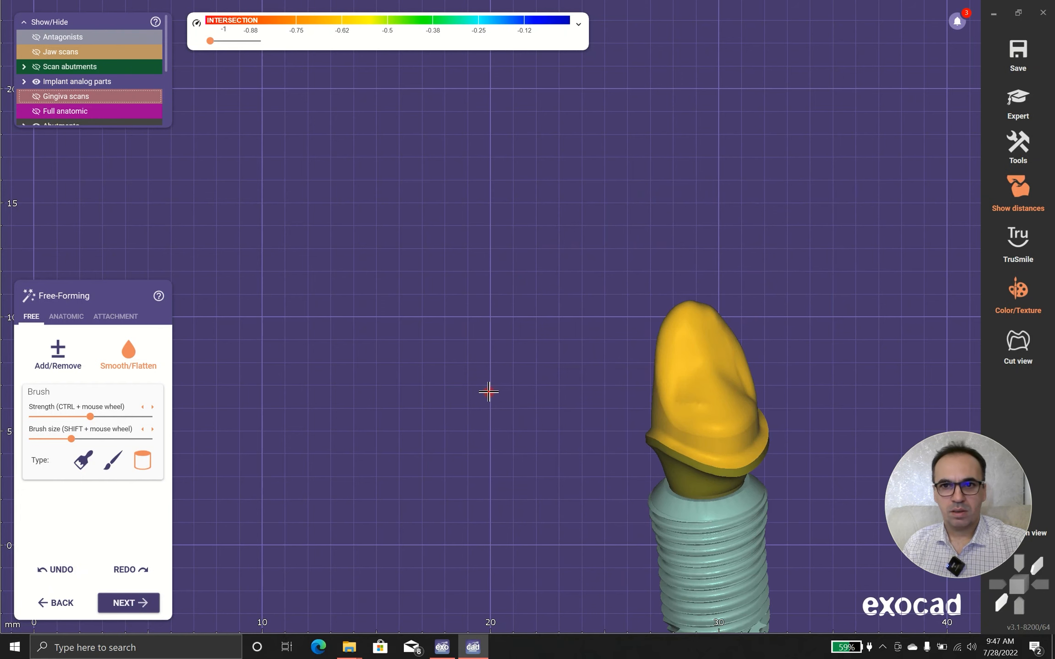
Merge and save the finished abutment, and display the jaw scans at full opacity around it
{"action": "left_click", "coordinate": [130, 600]}
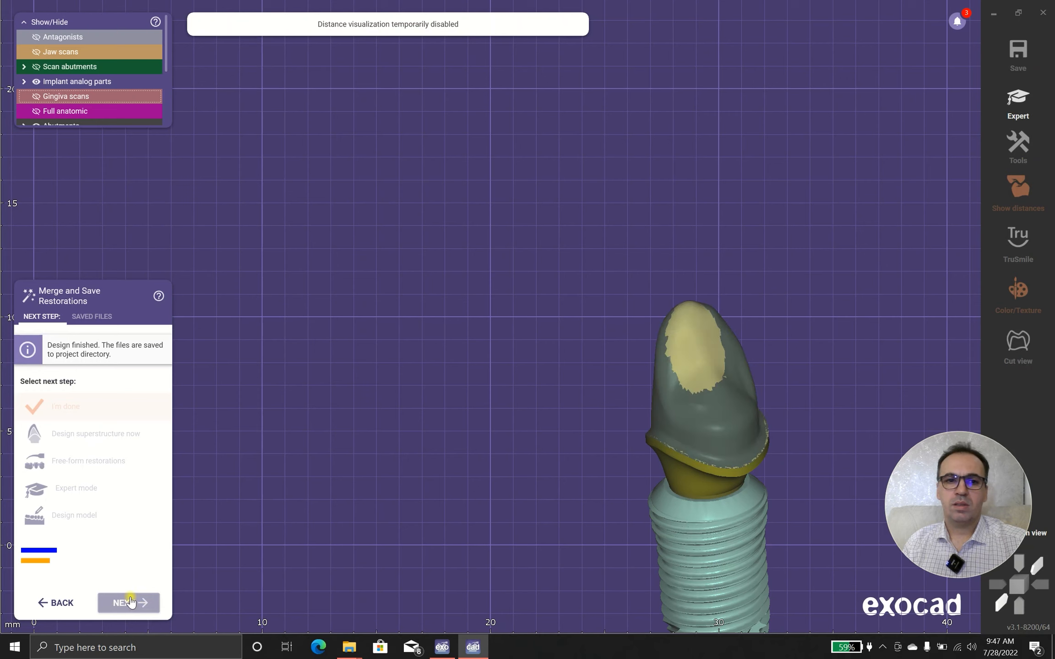
{"action": "mouse_move", "coordinate": [474, 419]}
{"action": "right_mouse_down"}
{"action": "mouse_move", "coordinate": [511, 391]}
{"action": "mouse_move", "coordinate": [414, 428]}
{"action": "mouse_move", "coordinate": [471, 448]}
{"action": "mouse_move", "coordinate": [472, 379]}
{"action": "mouse_move", "coordinate": [384, 438]}
{"action": "mouse_move", "coordinate": [460, 408]}
{"action": "right_mouse_up"}
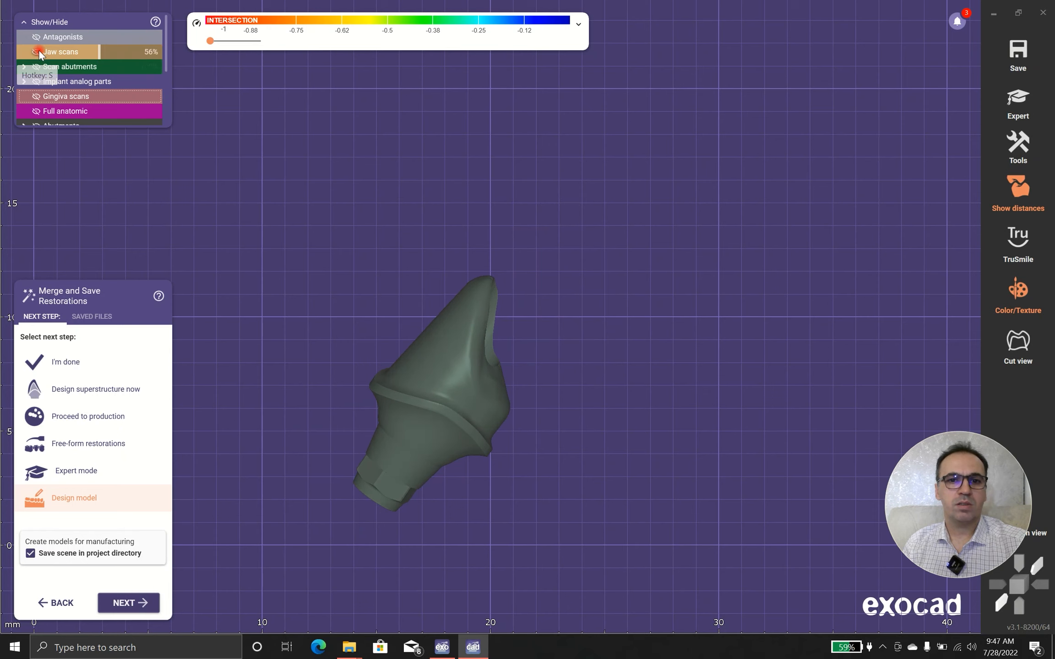
{"action": "left_click_drag", "start_coordinate": [99, 51], "coordinate": [222, 64]}
{"action": "right_click_drag", "start_coordinate": [525, 343], "coordinate": [482, 365]}
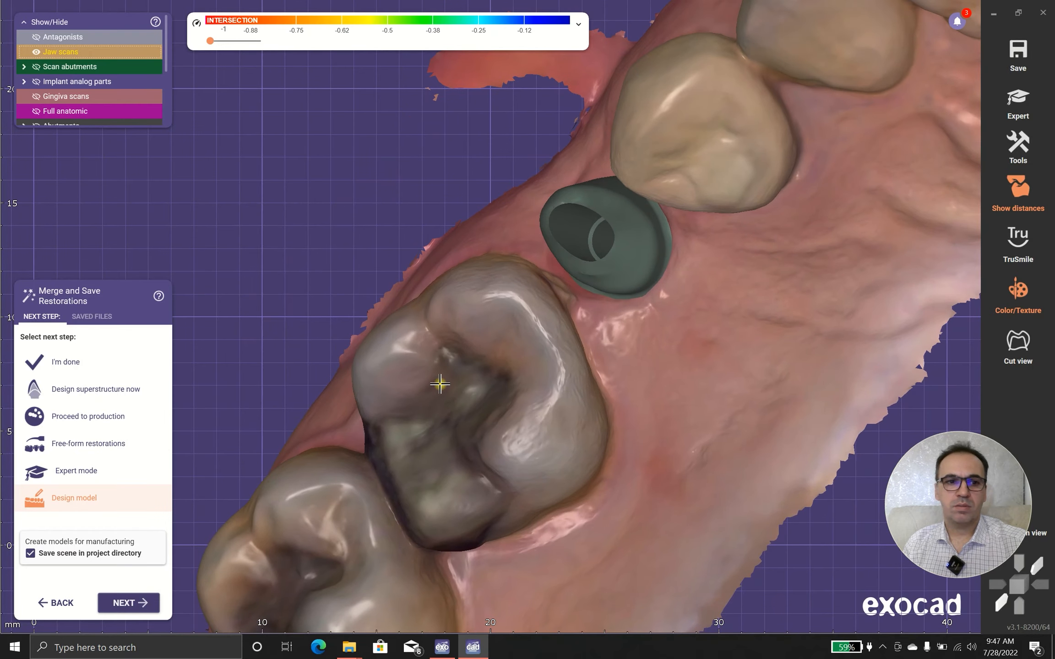
{"action": "left_click", "coordinate": [884, 648]}
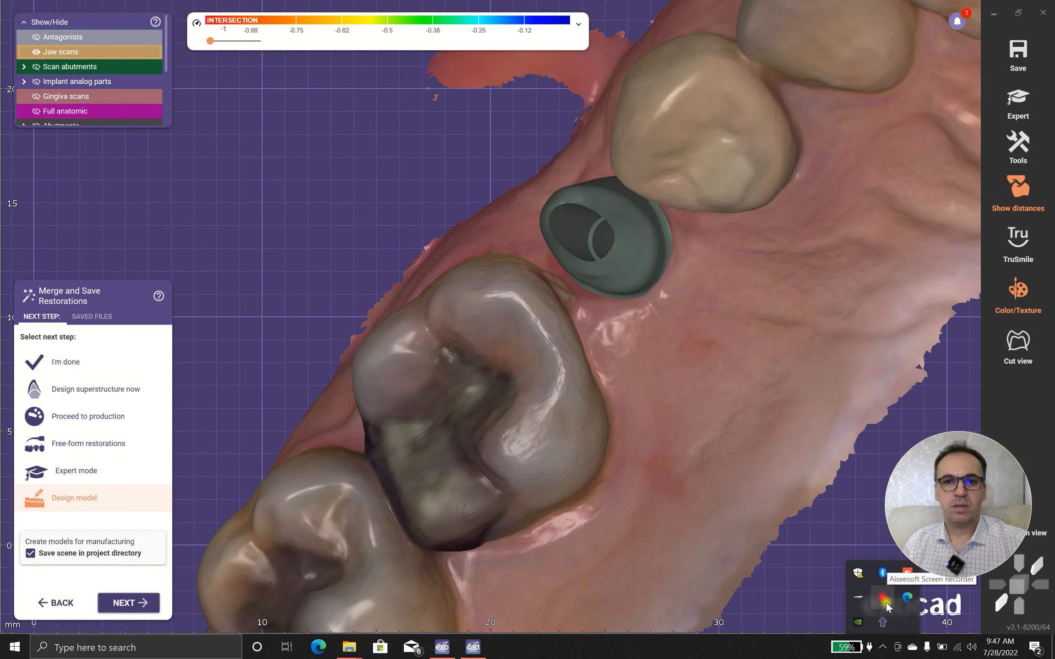
{"action": "left_click", "coordinate": [872, 605]}
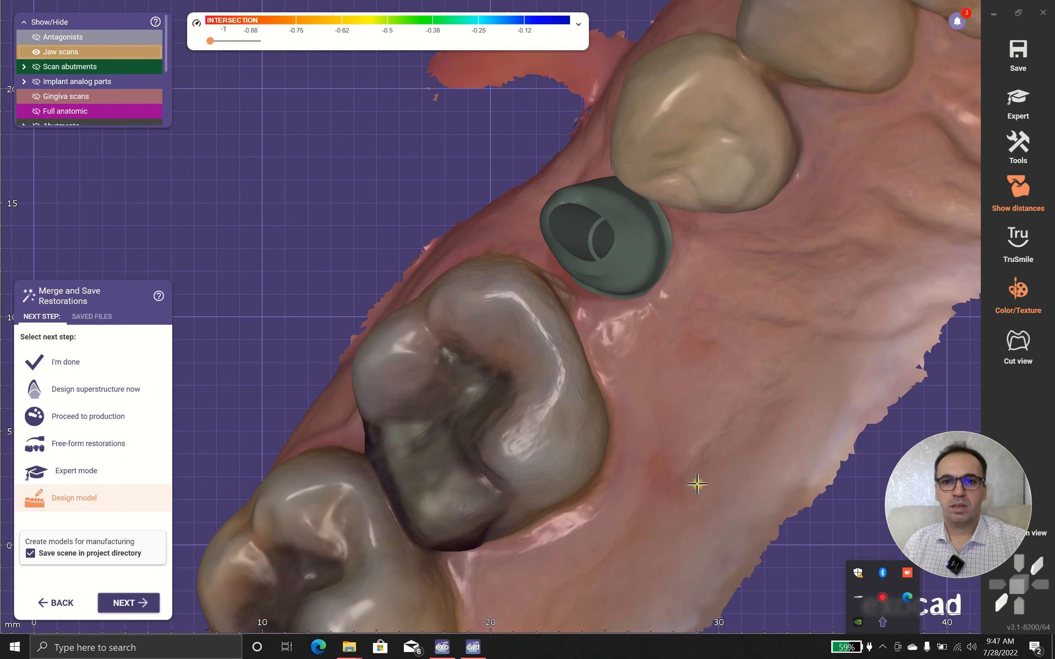